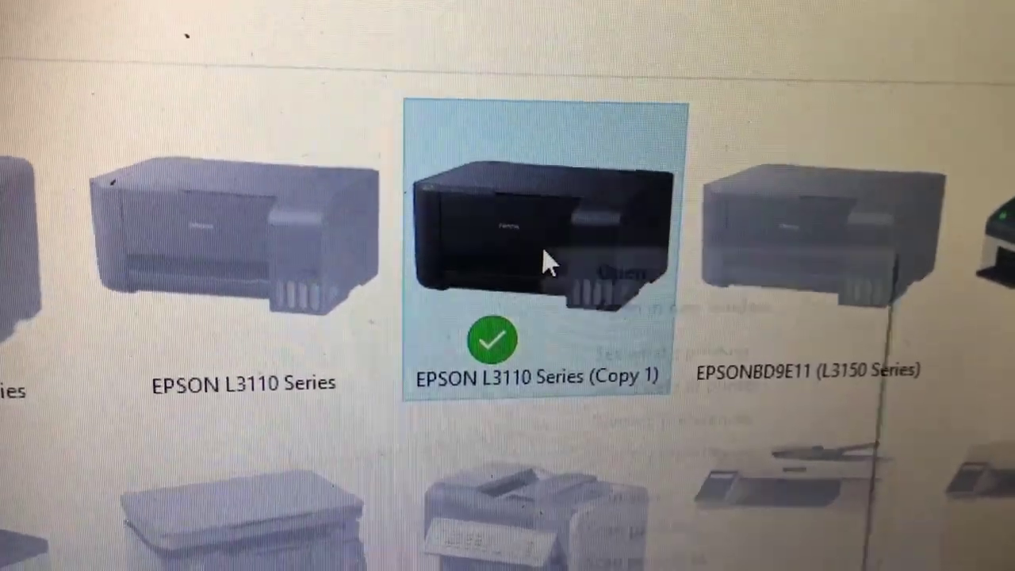
Print a test page from the printer properties of EPSON L3110 Series (Copy 1)
{"action": "right_click", "coordinate": [547, 262]}
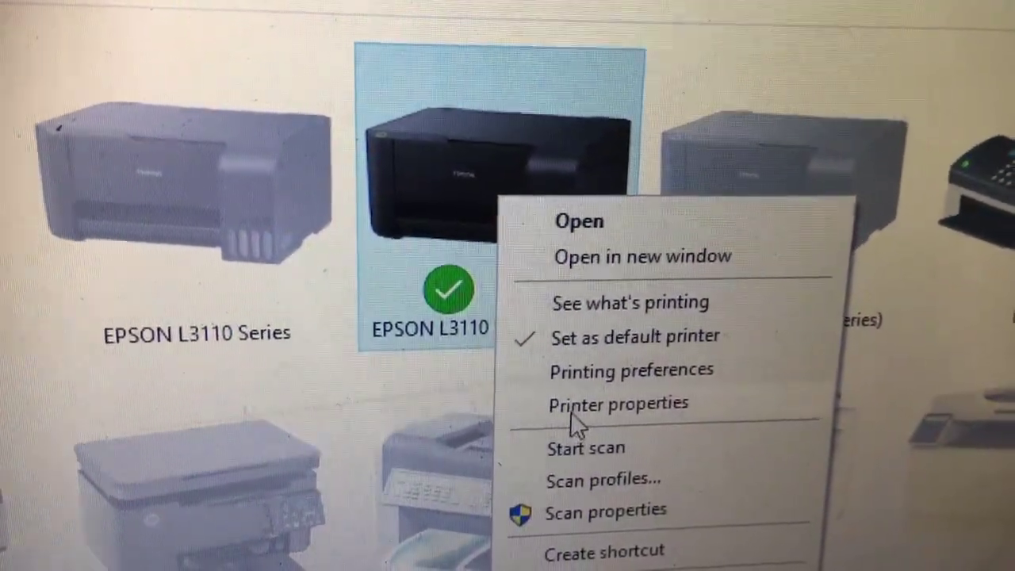
{"action": "left_click", "coordinate": [575, 409]}
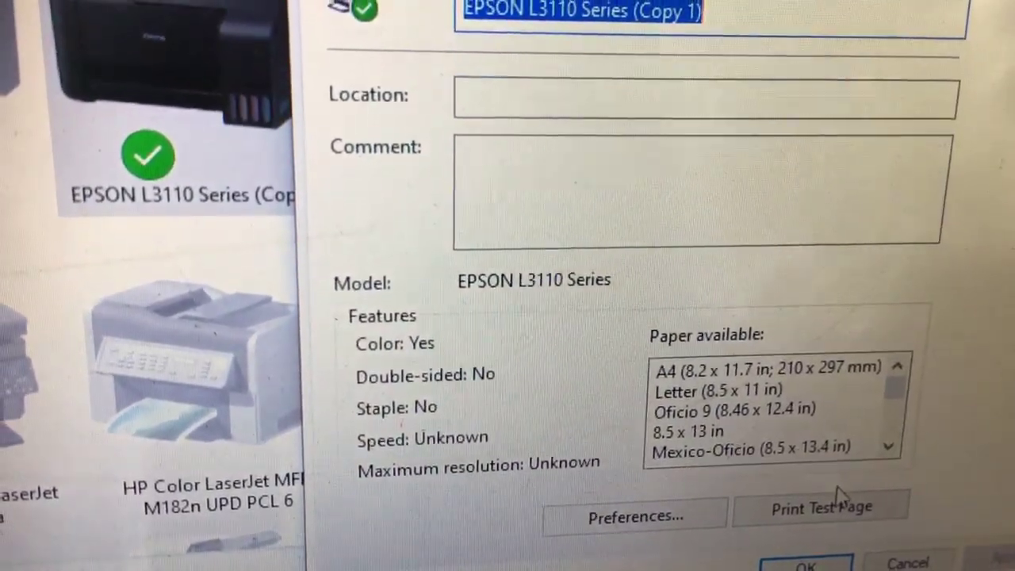
{"action": "left_click", "coordinate": [824, 515]}
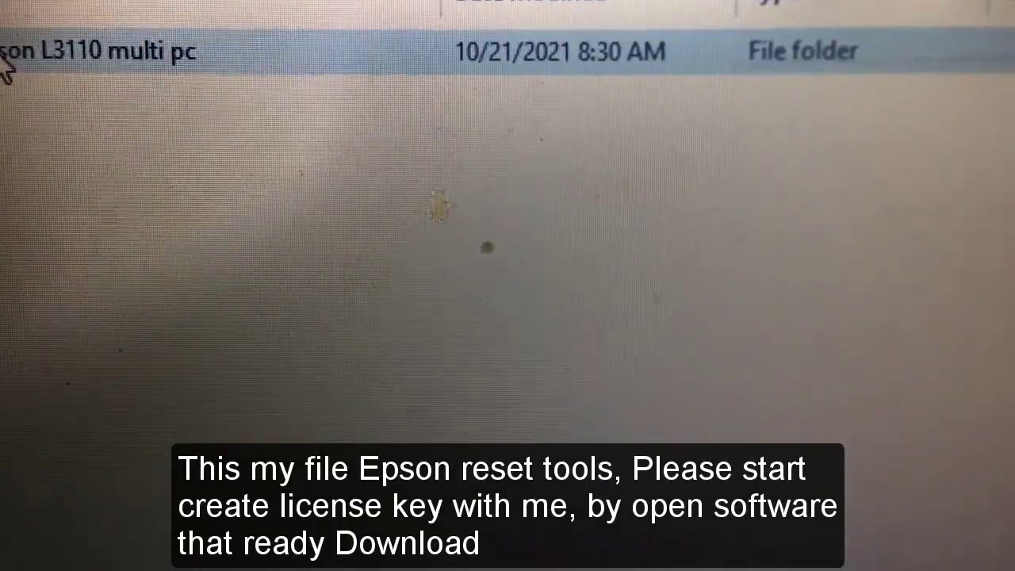
Open the Epson L3110 multi pc folder, run the Adjprog application and dismiss its registration message
{"action": "double_click", "coordinate": [16, 63]}
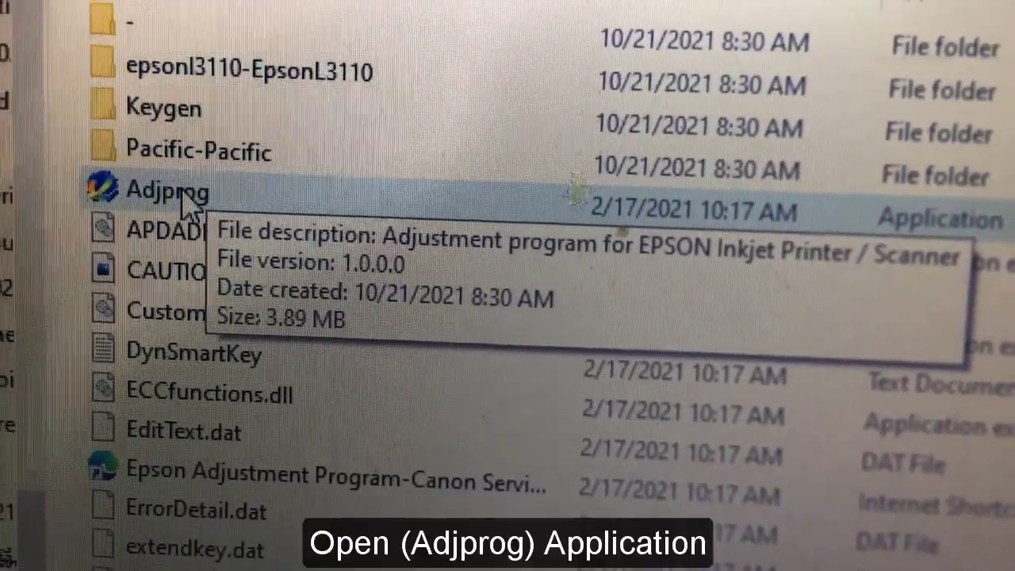
{"action": "double_click", "coordinate": [191, 203]}
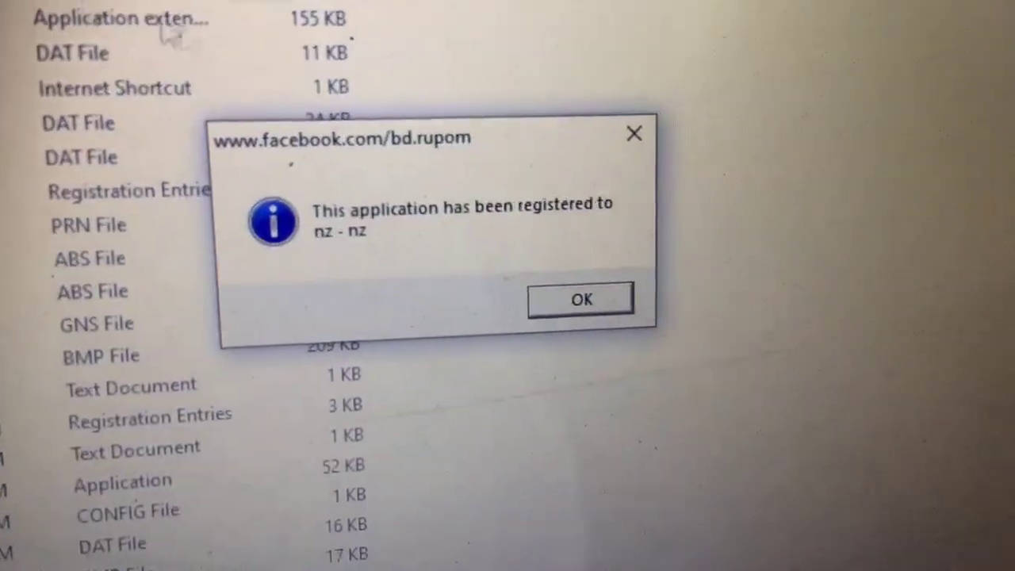
{"action": "left_click", "coordinate": [574, 354]}
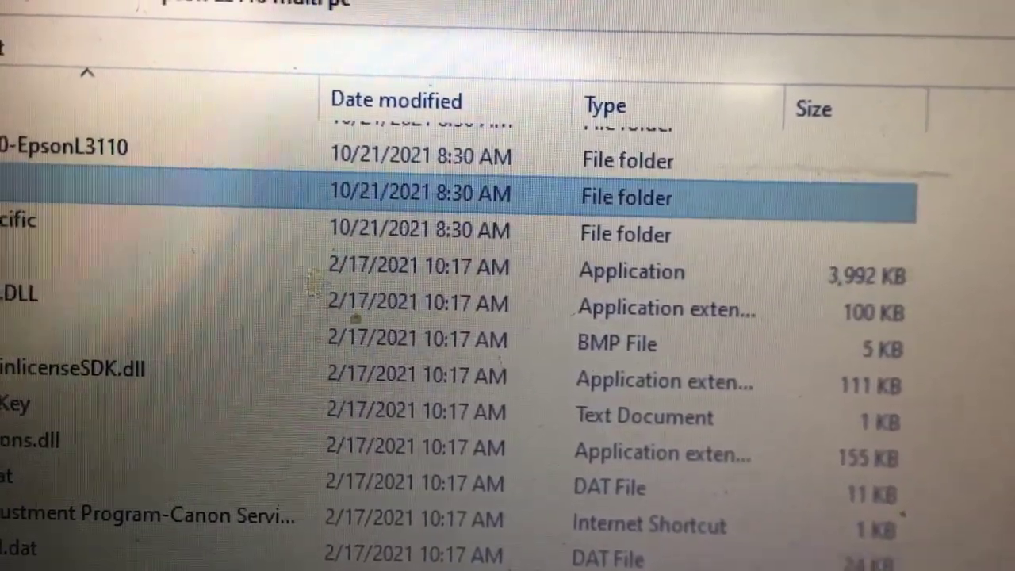
Launch the WLGen_Epson L3110 application from the nested Keygen folder
{"action": "double_click", "coordinate": [24, 188]}
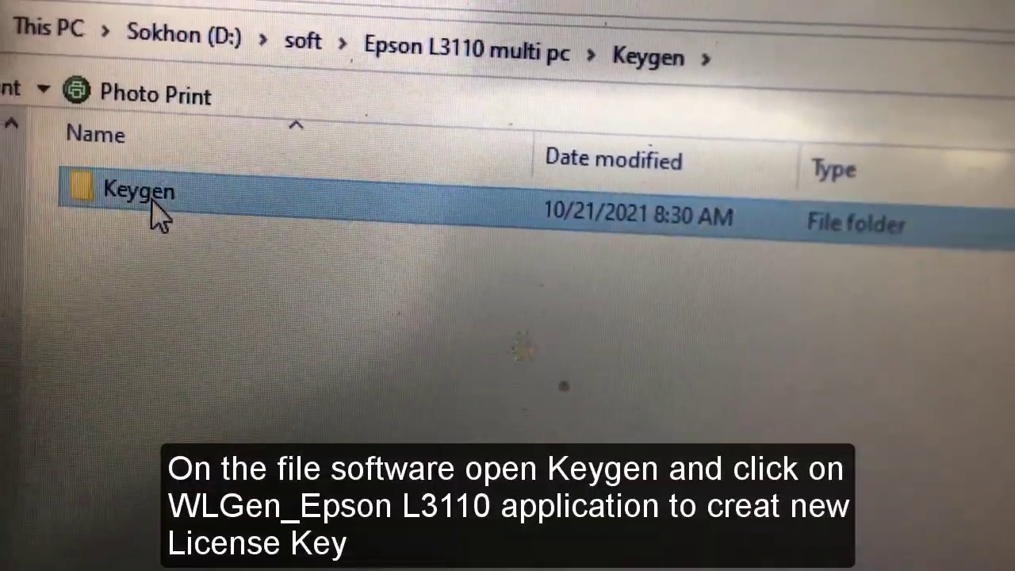
{"action": "double_click", "coordinate": [146, 198]}
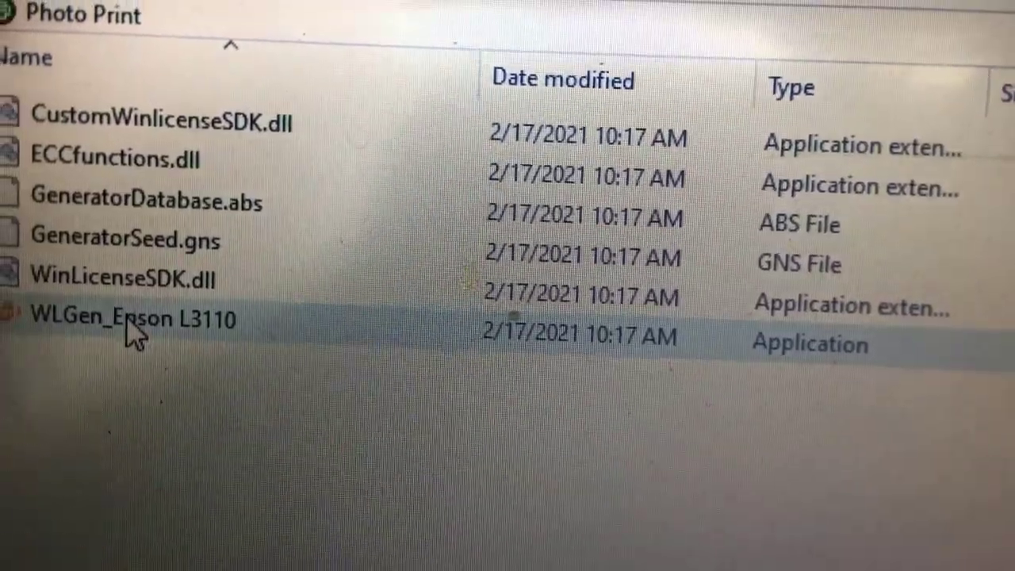
{"action": "double_click", "coordinate": [123, 326]}
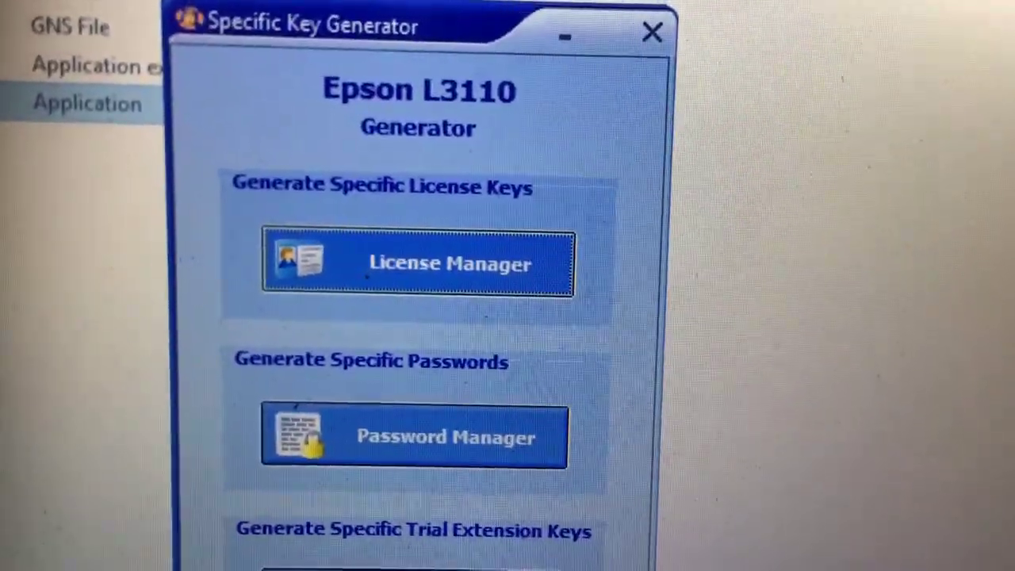
Add a license in License Manager with customer "Epson L3110 L350 L Series Reset License Key", company "khmer share" and the copied hardware ID
{"action": "left_click", "coordinate": [380, 275]}
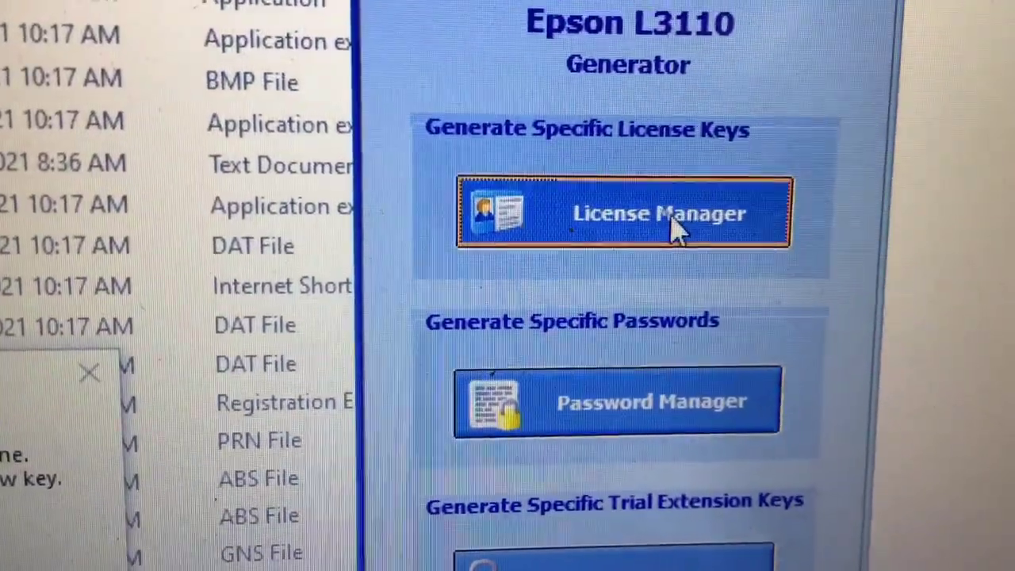
{"action": "left_click", "coordinate": [692, 205]}
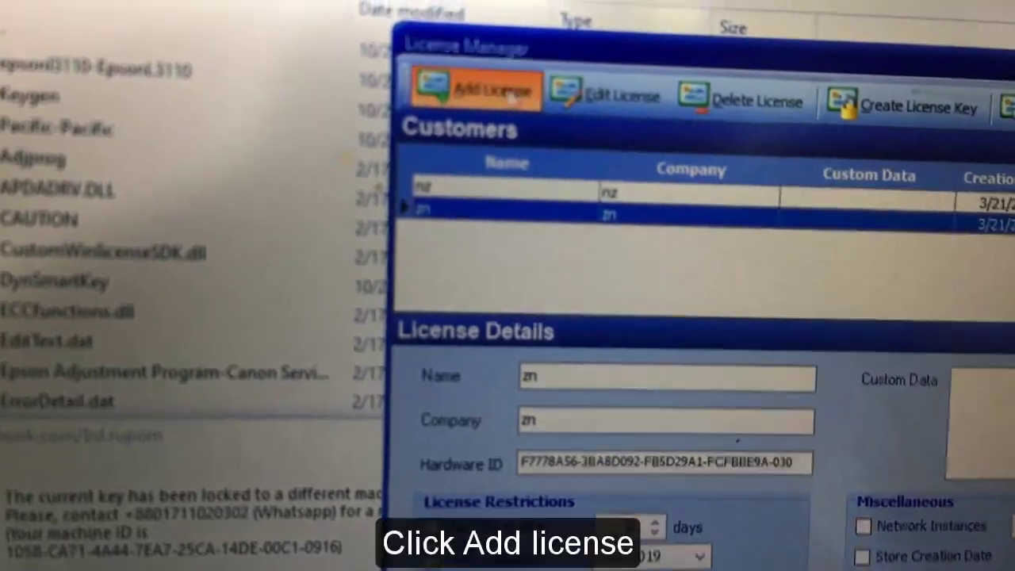
{"action": "left_click", "coordinate": [511, 94]}
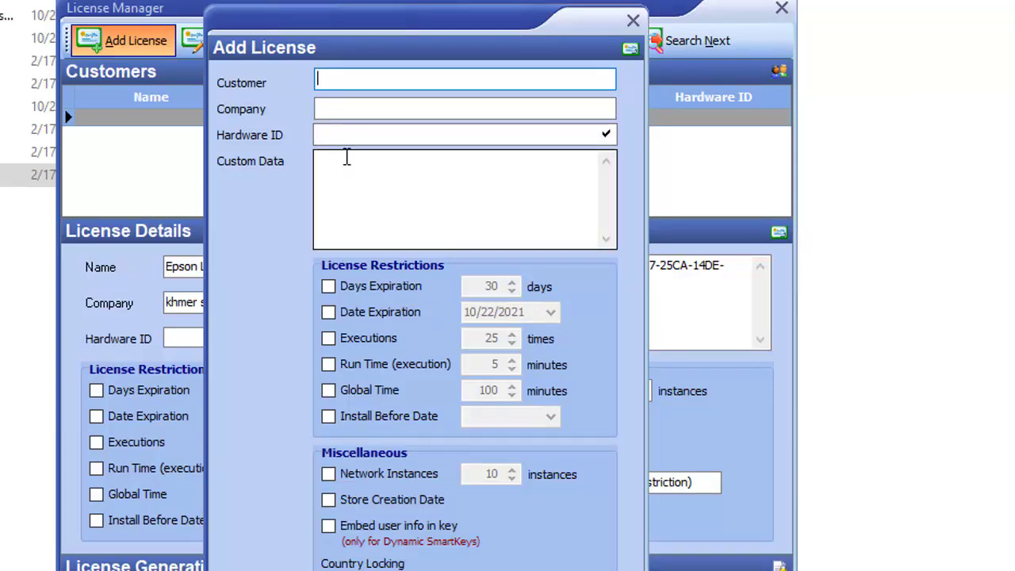
{"action": "key", "text": "BackSpace"}
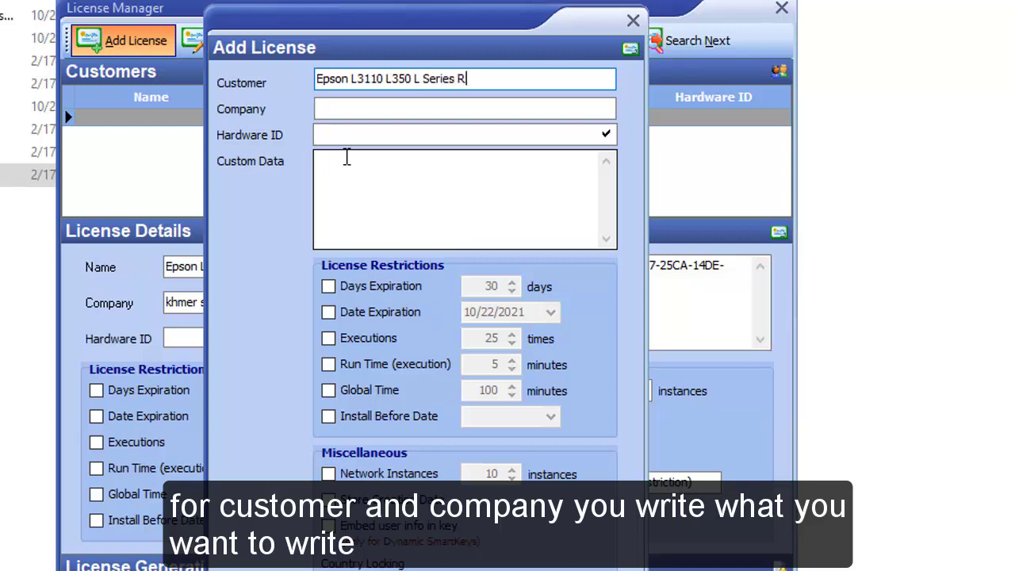
{"action": "type", "text": "t License Key"}
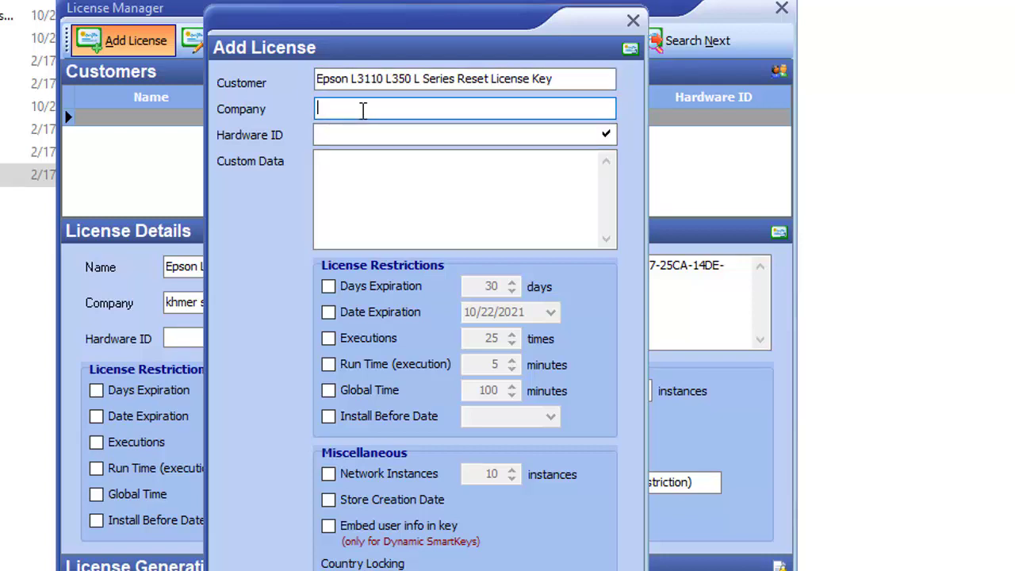
{"action": "type", "text": "khmer s"}
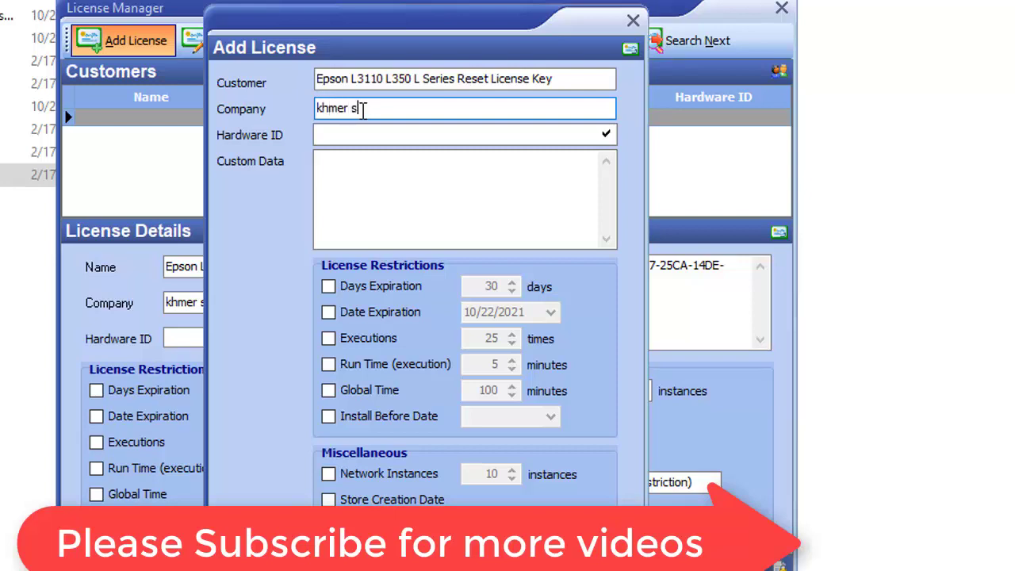
{"action": "type", "text": "hare"}
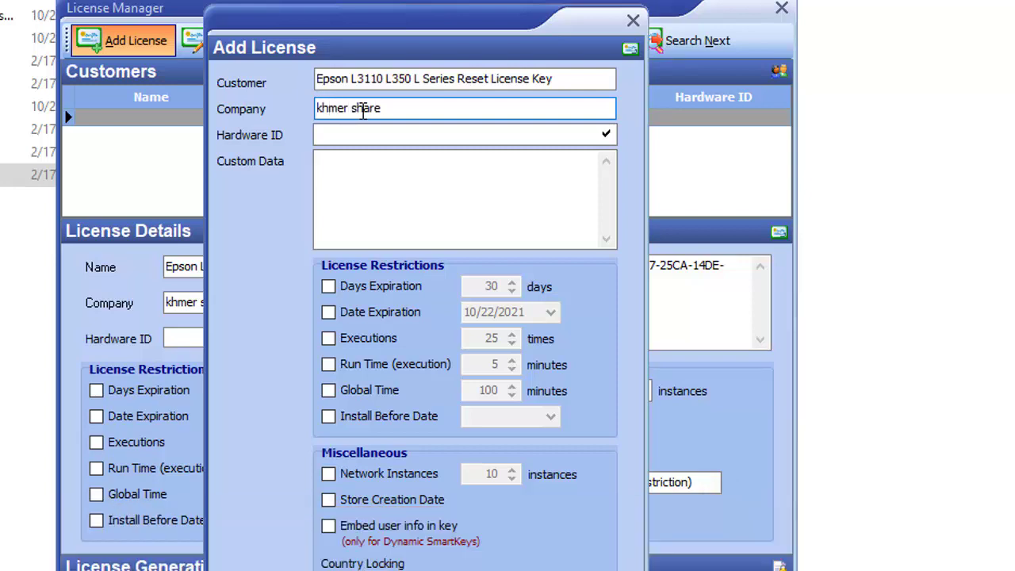
{"action": "right_click", "coordinate": [329, 136]}
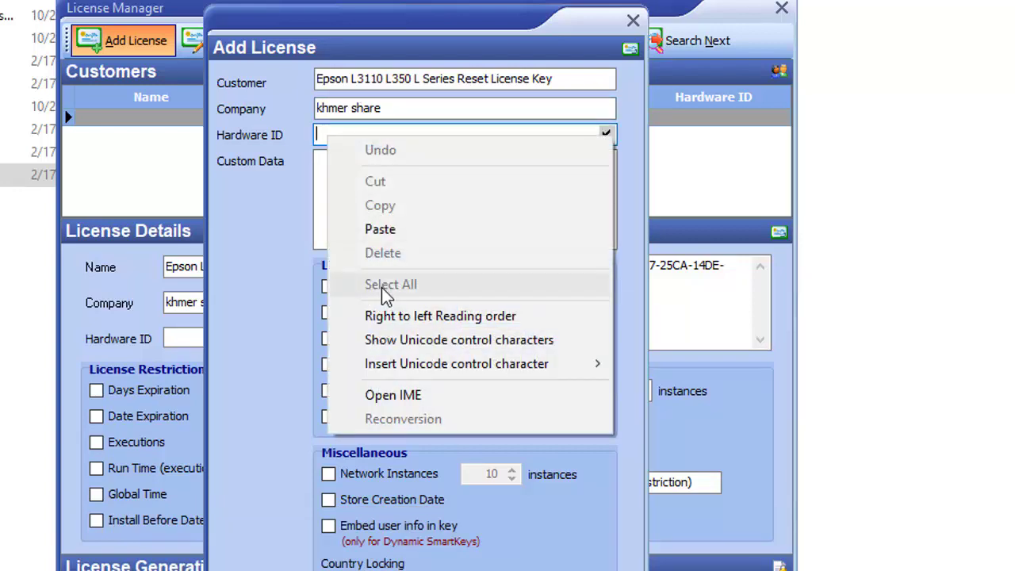
{"action": "left_click", "coordinate": [381, 229]}
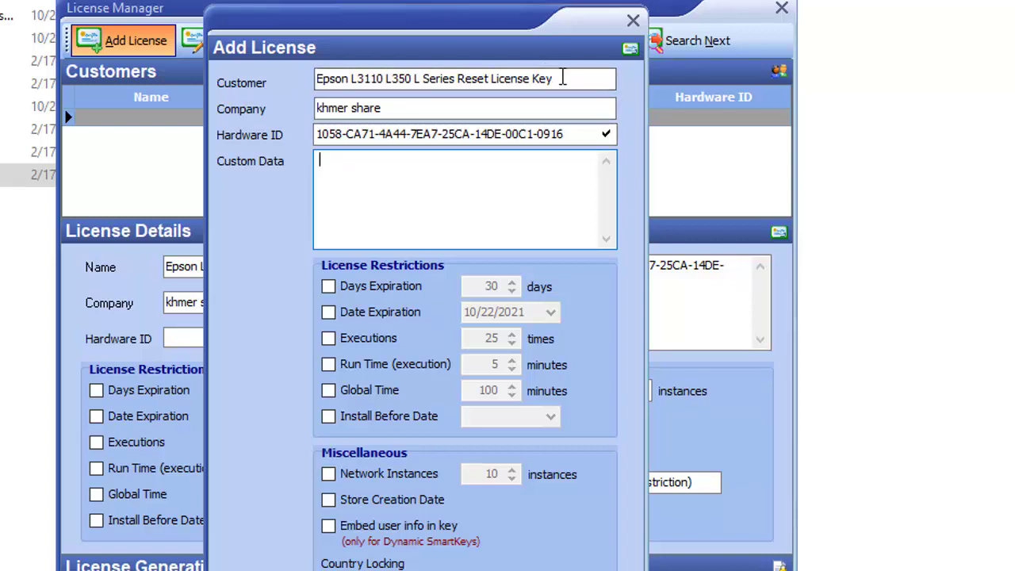
Copy the whole customer text of the new license into its Custom Data field
{"action": "left_click_drag", "start_coordinate": [560, 79], "coordinate": [318, 79]}
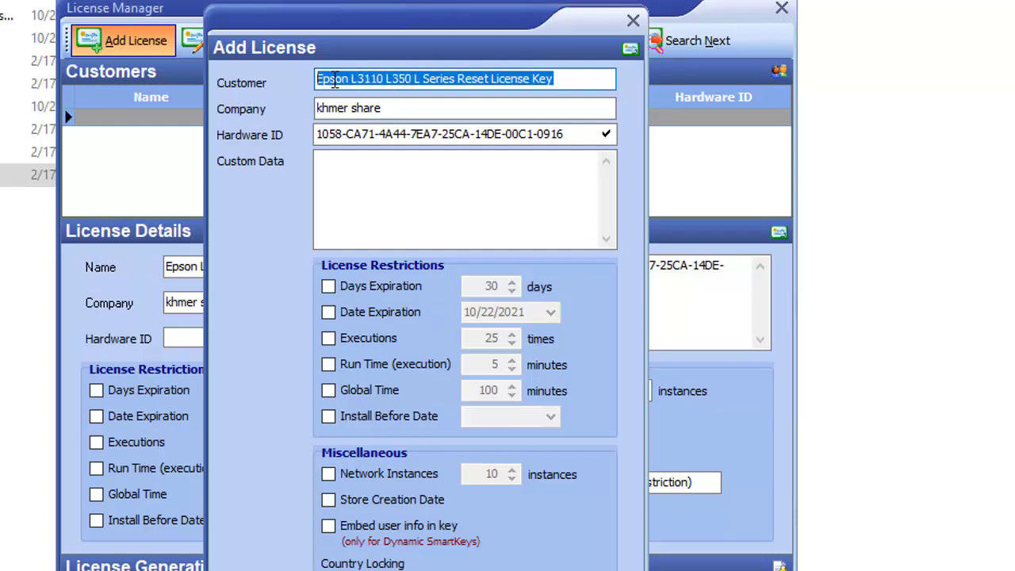
{"action": "right_click", "coordinate": [334, 81]}
{"action": "left_click", "coordinate": [407, 154]}
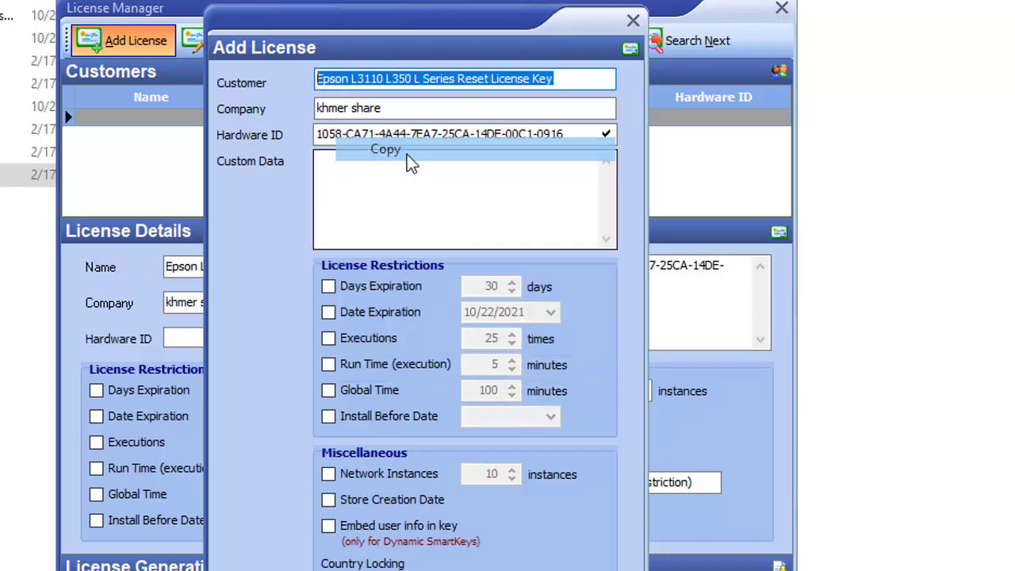
{"action": "left_click", "coordinate": [328, 168]}
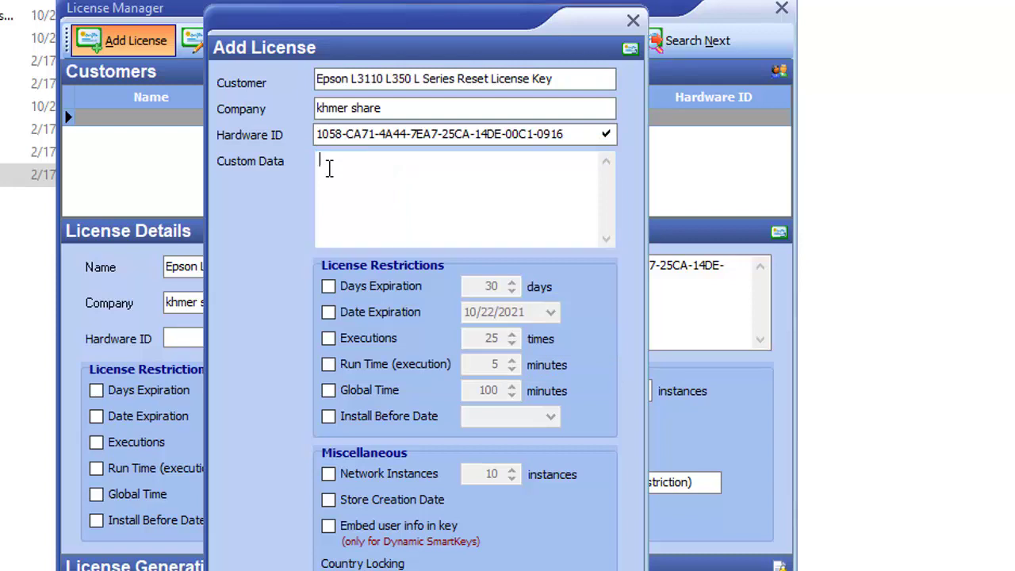
{"action": "right_click", "coordinate": [329, 168]}
{"action": "left_click", "coordinate": [379, 261]}
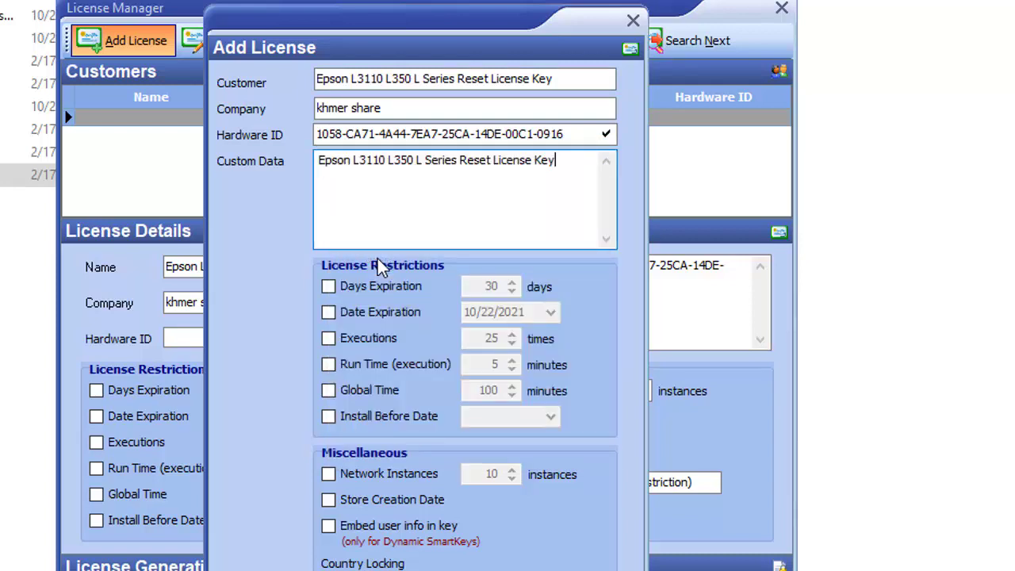
Append ", How to great License key, Please help support me" to the custom data and save the license
{"action": "type", "text": ", How to great Li"}
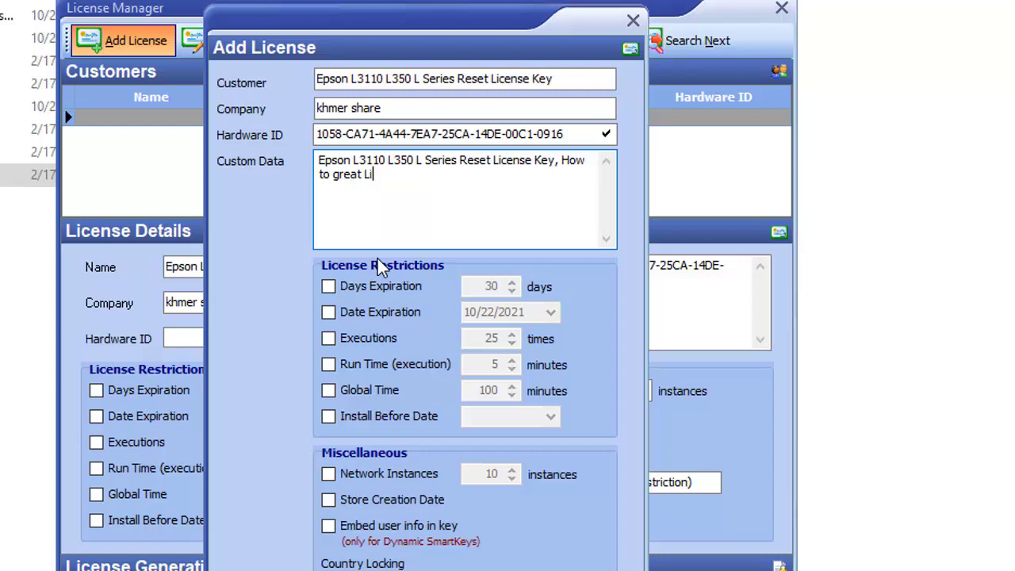
{"action": "type", "text": "cense key"}
{"action": "type", "text": ", Please h"}
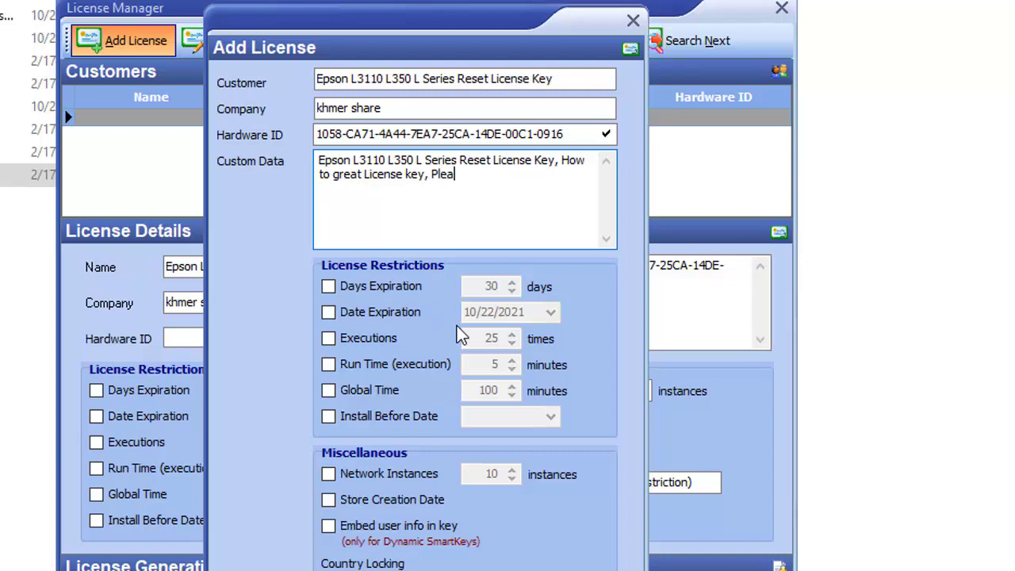
{"action": "type", "text": "elp support me"}
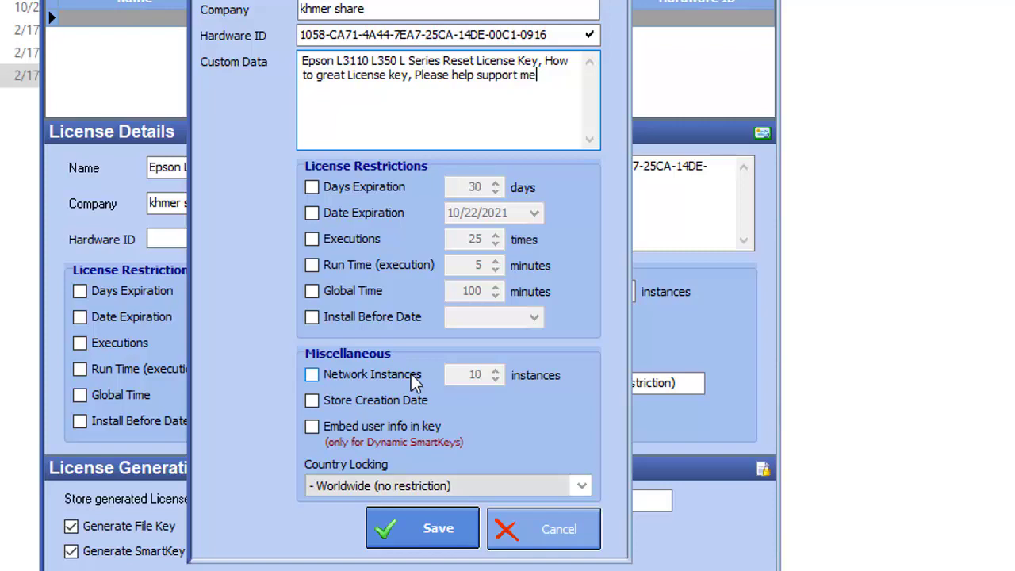
{"action": "left_click", "coordinate": [427, 535]}
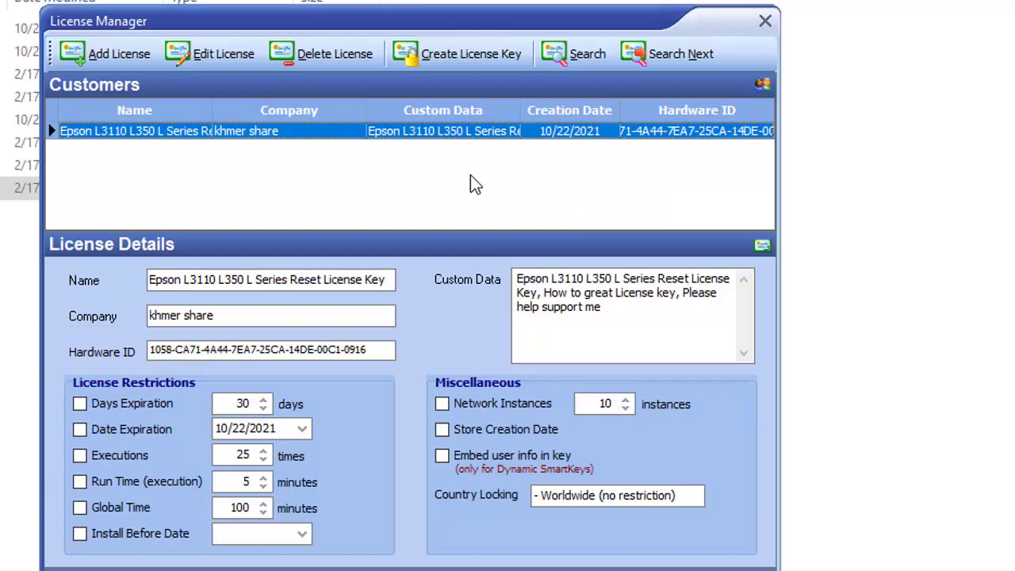
Create the license key for the saved khmer share entry, then close License Manager and the key generator
{"action": "left_click", "coordinate": [458, 54]}
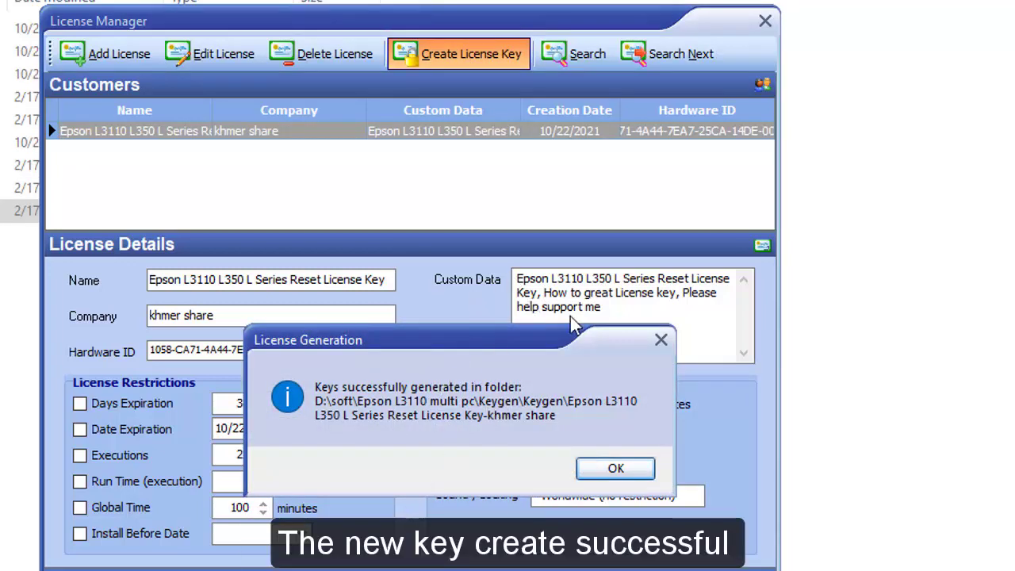
{"action": "left_click", "coordinate": [596, 468]}
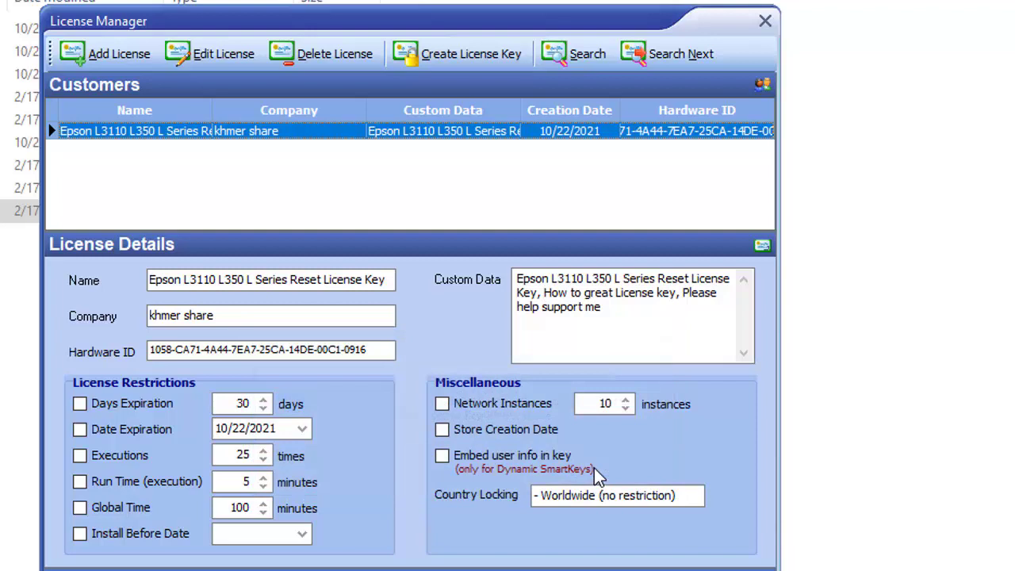
{"action": "left_click", "coordinate": [767, 22]}
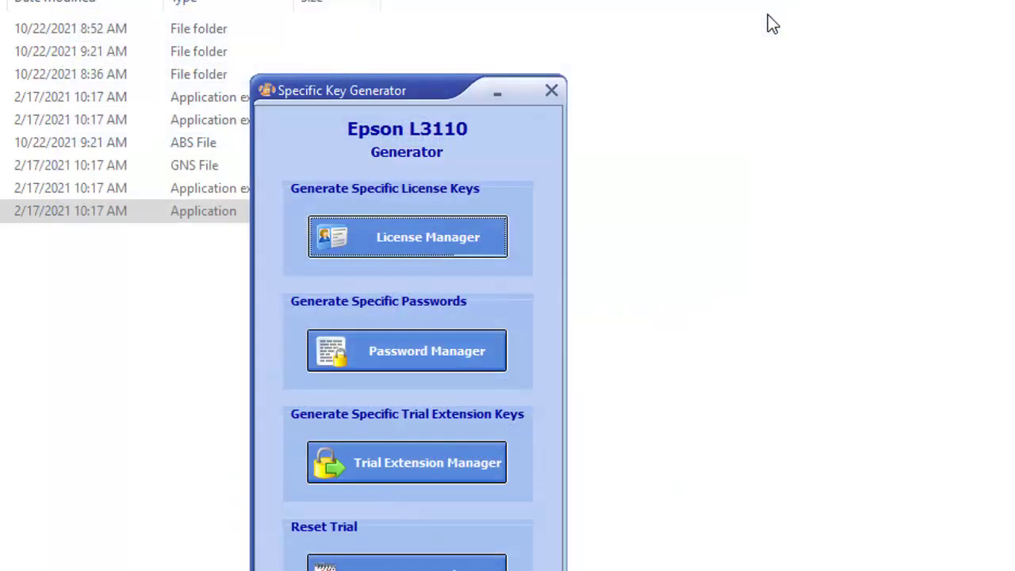
{"action": "left_click", "coordinate": [550, 88]}
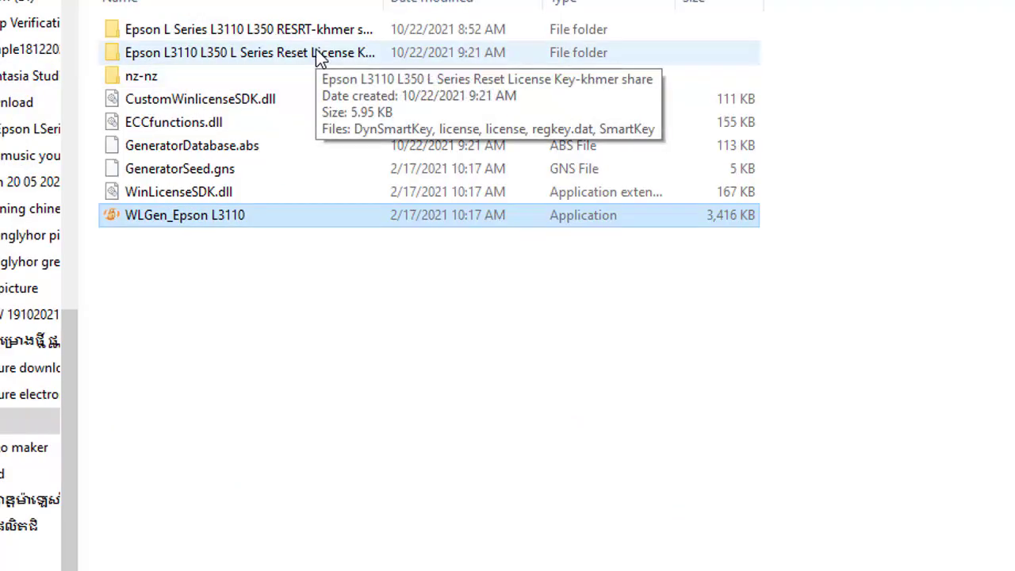
Delete the old "Epson L Series L3110 L350 RESRT-khmer share" and "nz-nz" folders and open the newly generated license folder
{"action": "left_click", "coordinate": [299, 32]}
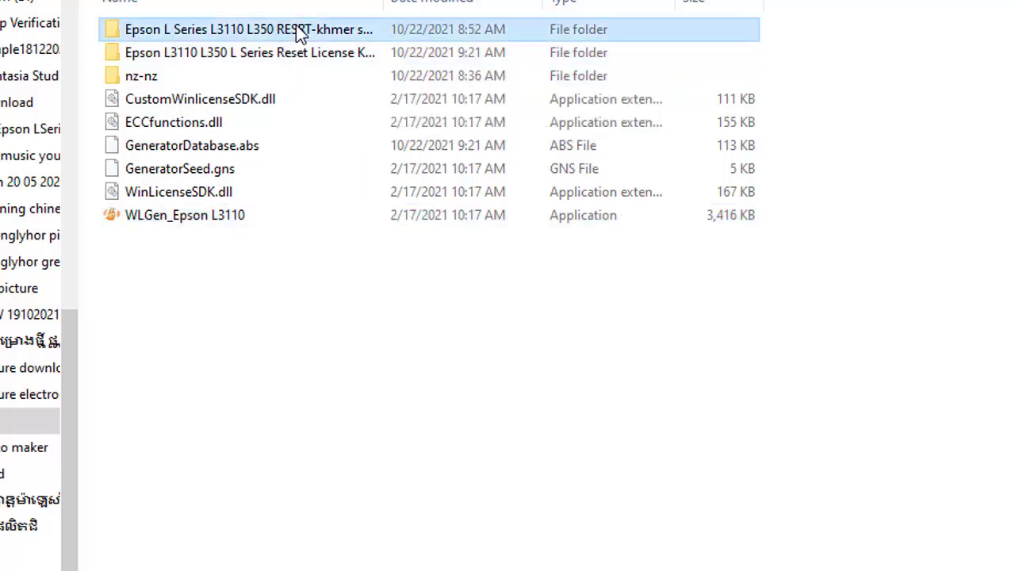
{"action": "right_click", "coordinate": [299, 32]}
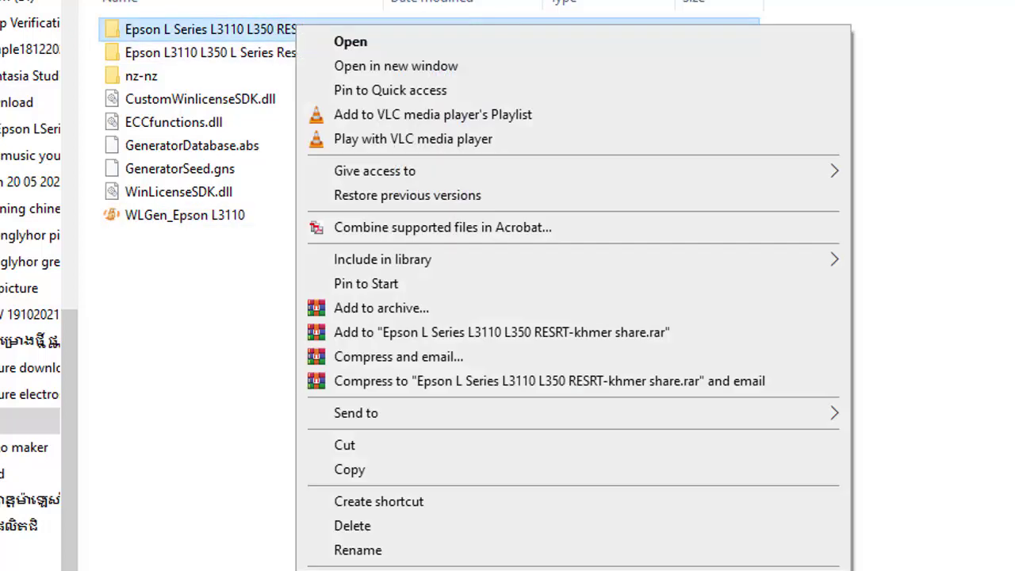
{"action": "left_click", "coordinate": [366, 528]}
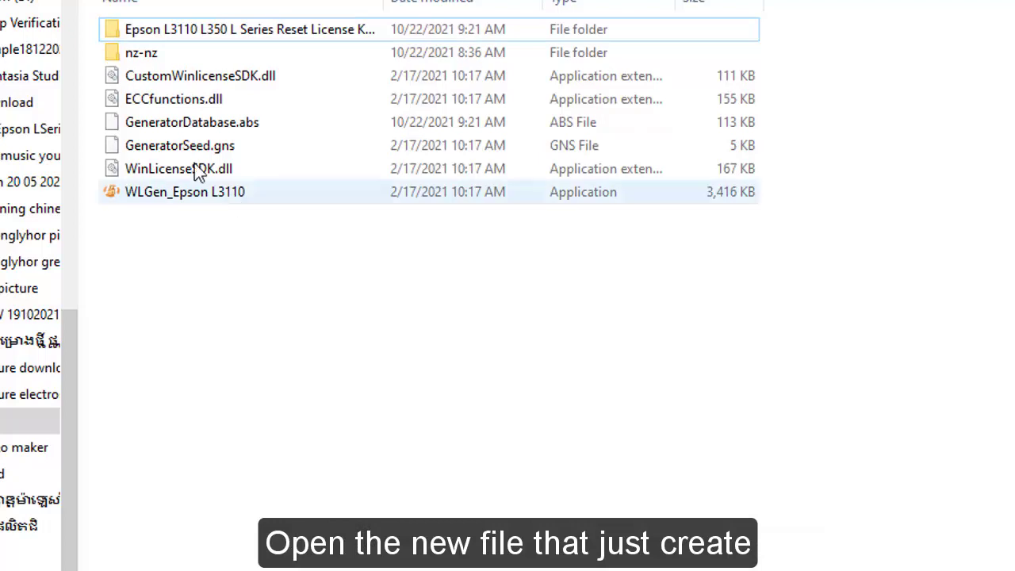
{"action": "left_click", "coordinate": [153, 52]}
{"action": "right_click", "coordinate": [152, 49]}
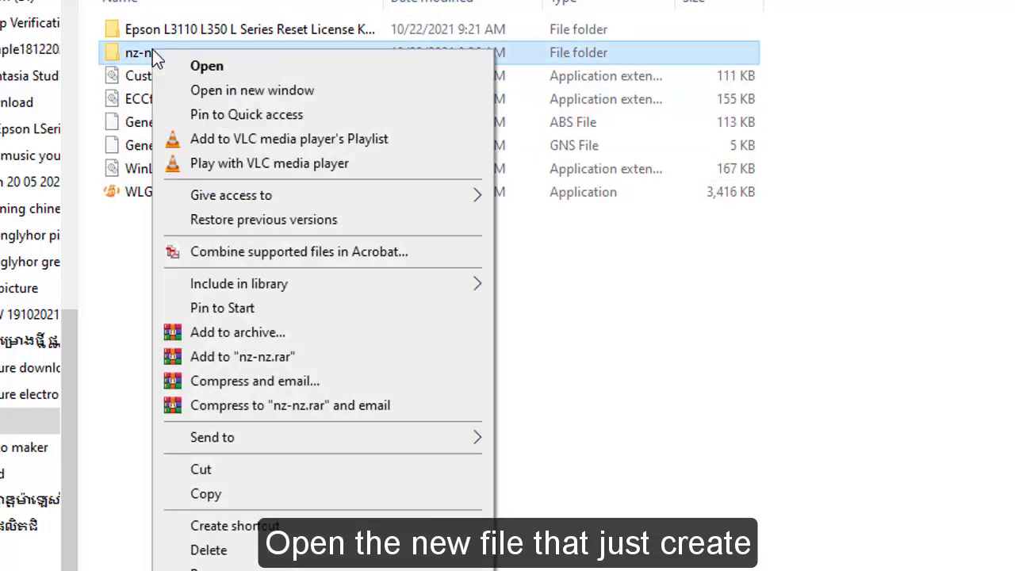
{"action": "left_click", "coordinate": [207, 550]}
{"action": "double_click", "coordinate": [281, 32]}
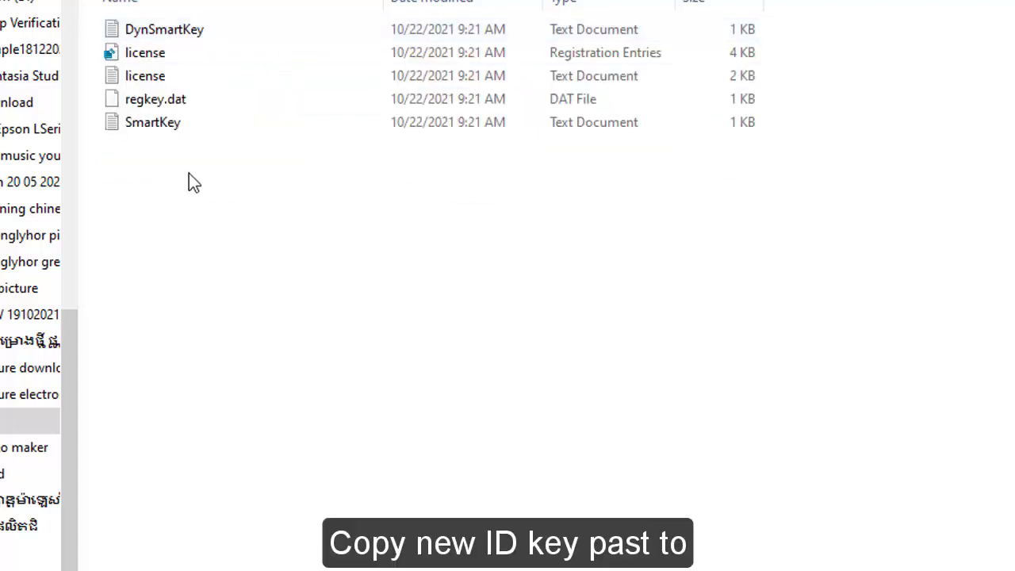
Copy all five generated license files into the "Epson L3110 multi pc" folder, replacing the existing files there
{"action": "left_click_drag", "start_coordinate": [189, 173], "coordinate": [144, 30]}
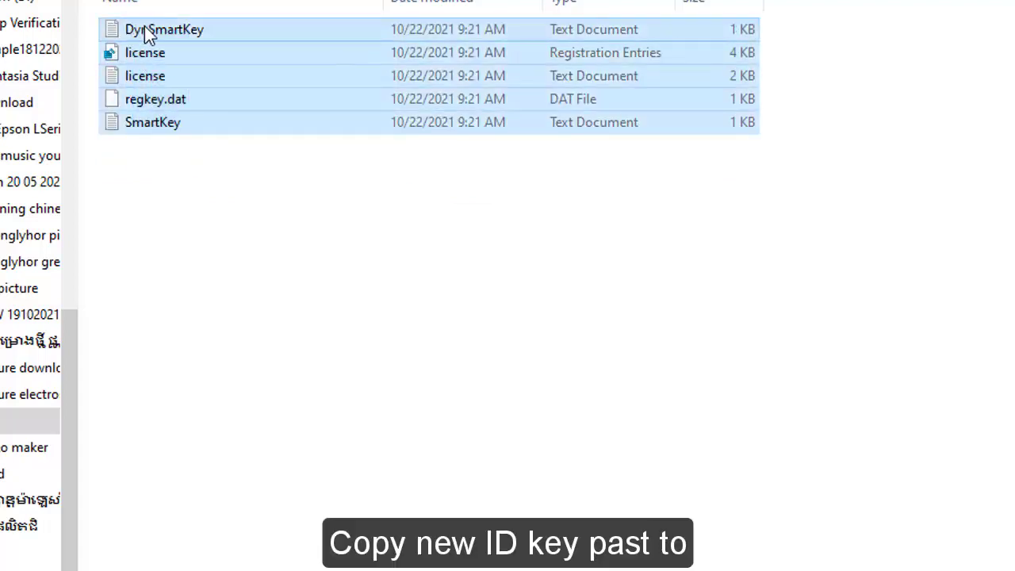
{"action": "right_click", "coordinate": [146, 30]}
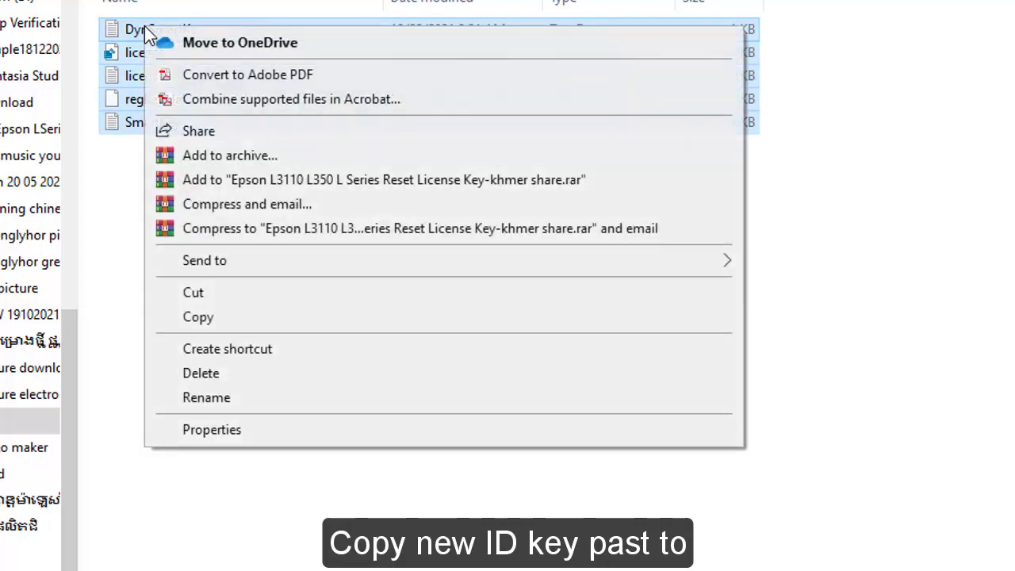
{"action": "left_click", "coordinate": [199, 317]}
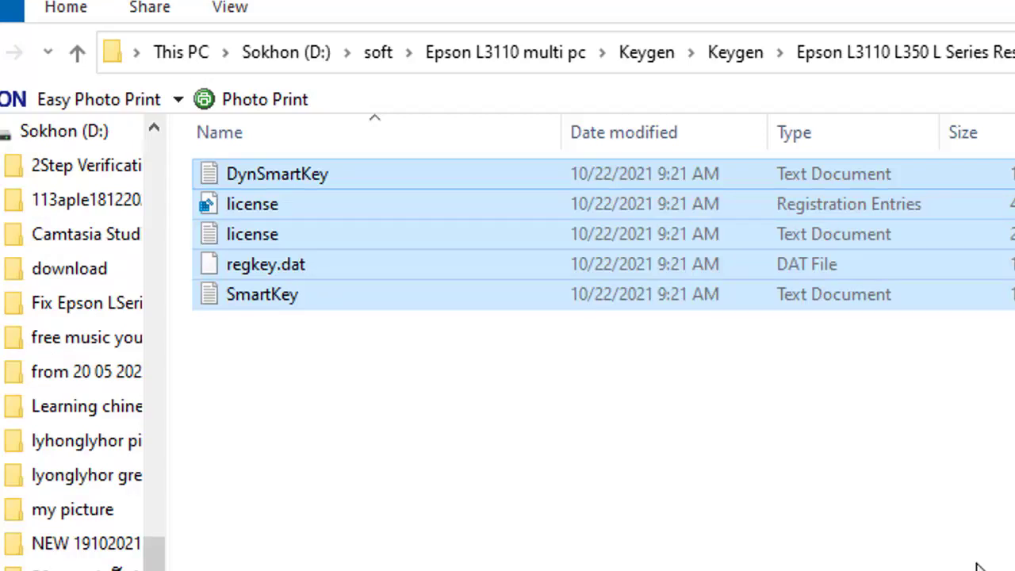
{"action": "left_click", "coordinate": [77, 53]}
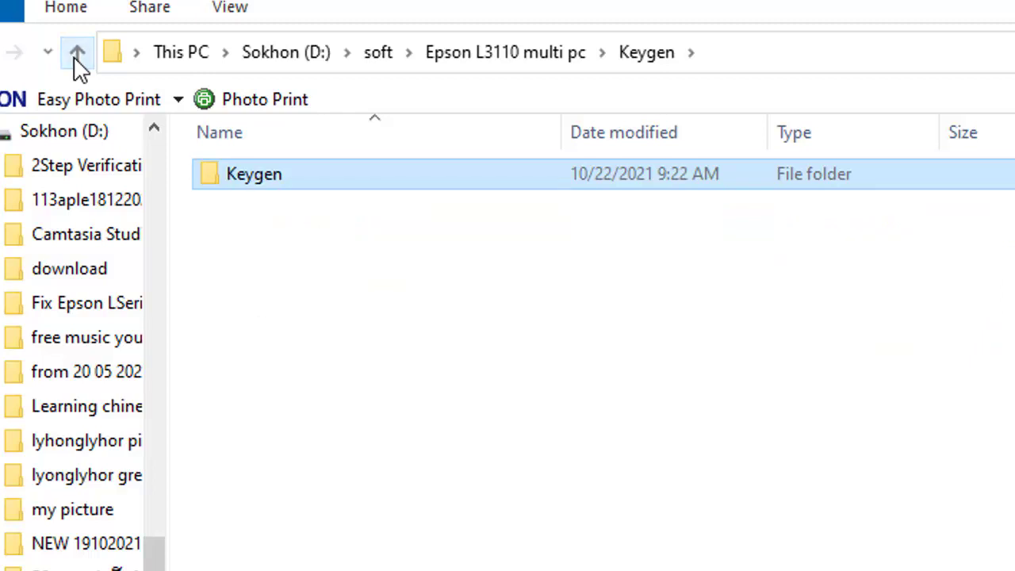
{"action": "left_click", "coordinate": [78, 54]}
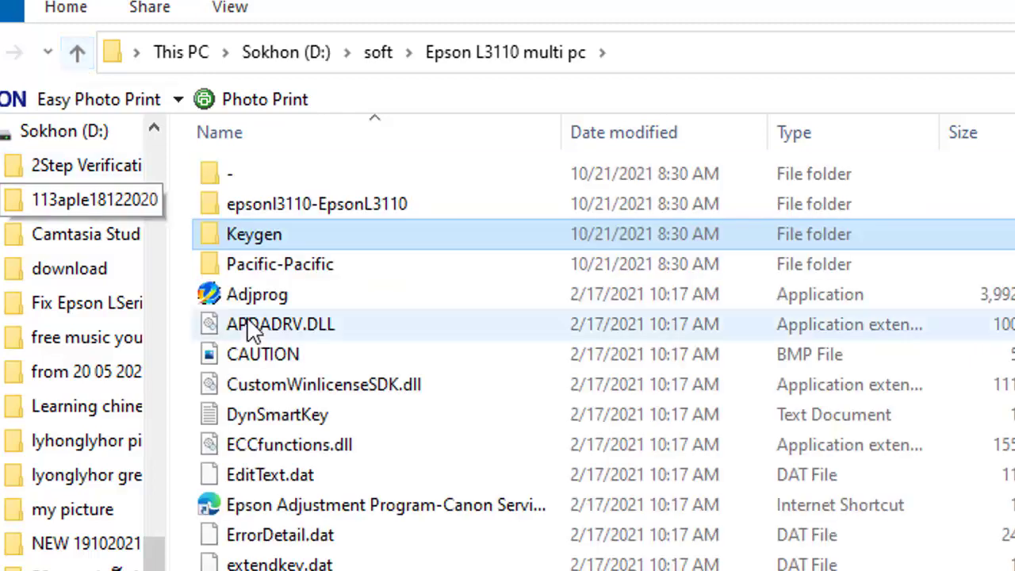
{"action": "right_click", "coordinate": [180, 356]}
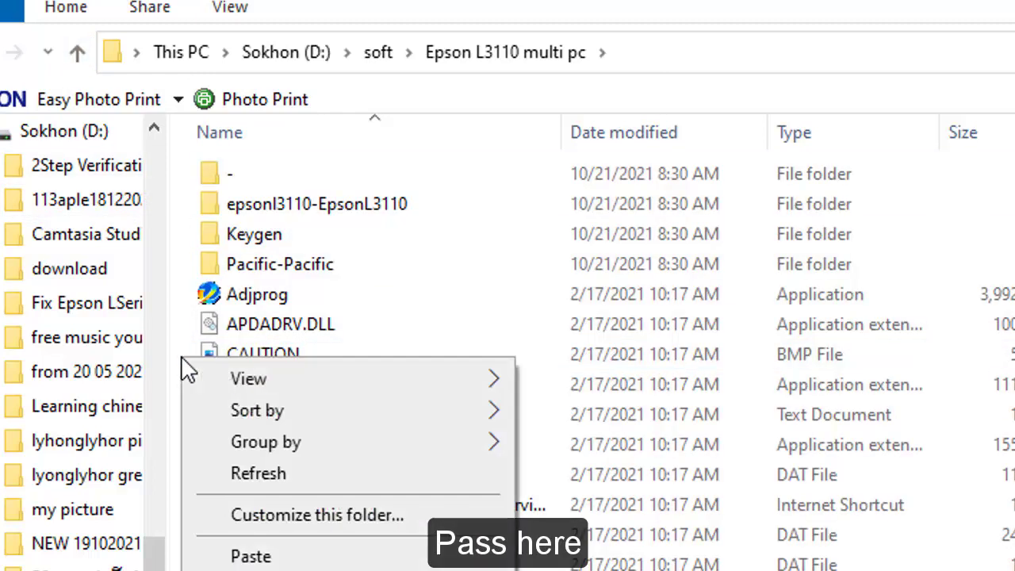
{"action": "left_click", "coordinate": [269, 560]}
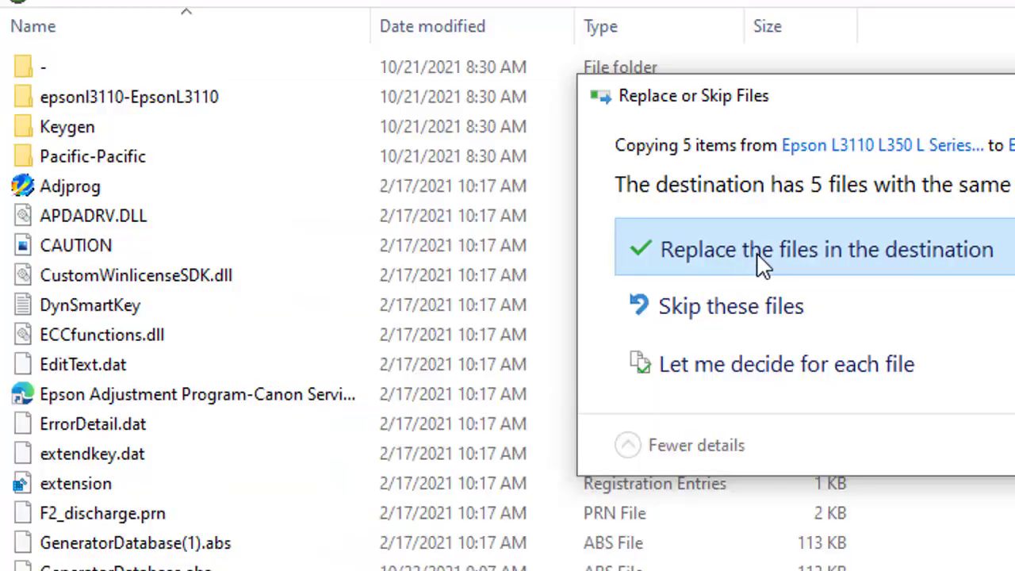
{"action": "left_click", "coordinate": [759, 267]}
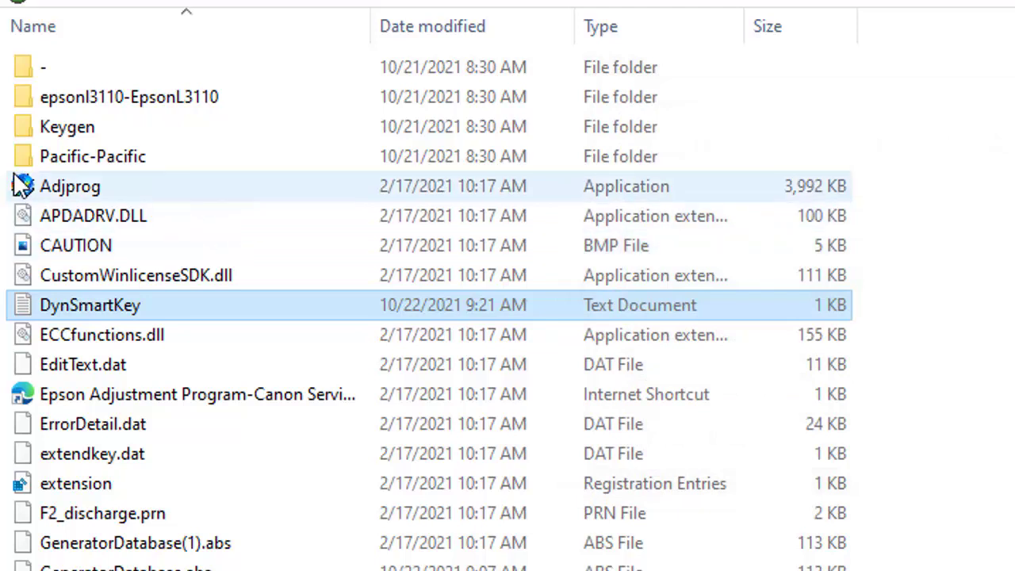
Run Adjprog as administrator and acknowledge its registration notice
{"action": "left_click", "coordinate": [61, 190]}
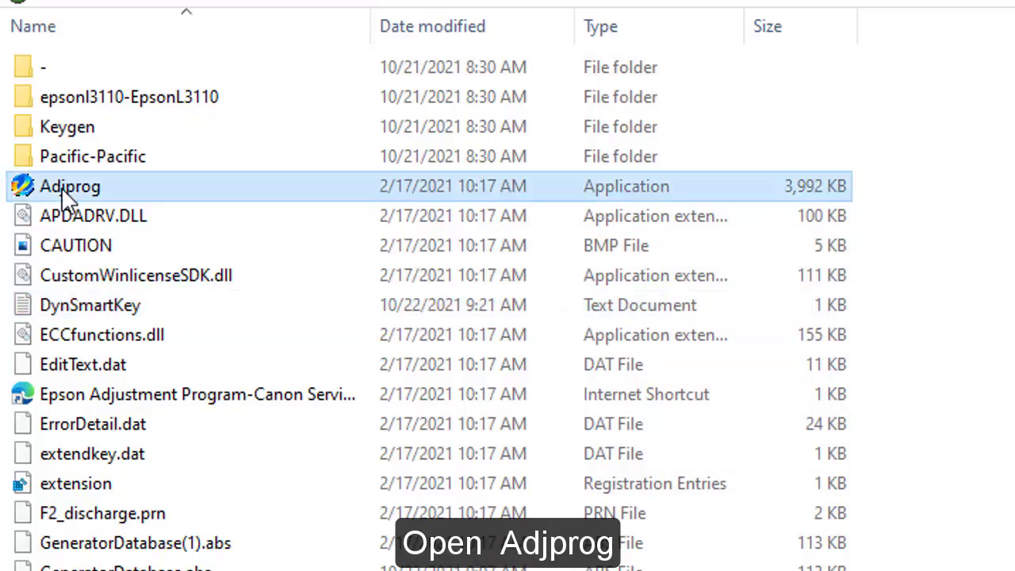
{"action": "right_click", "coordinate": [61, 187]}
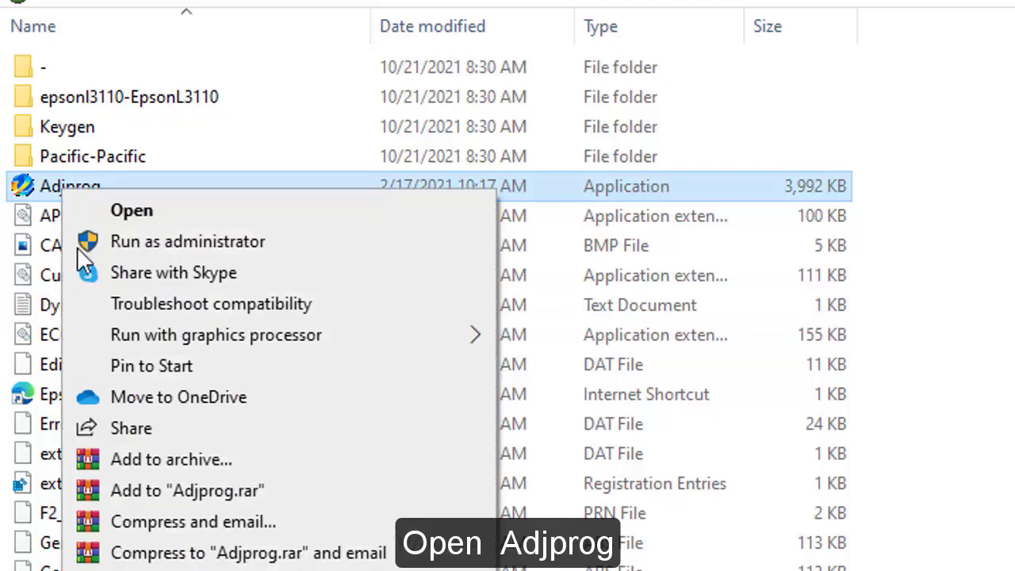
{"action": "left_click", "coordinate": [180, 241]}
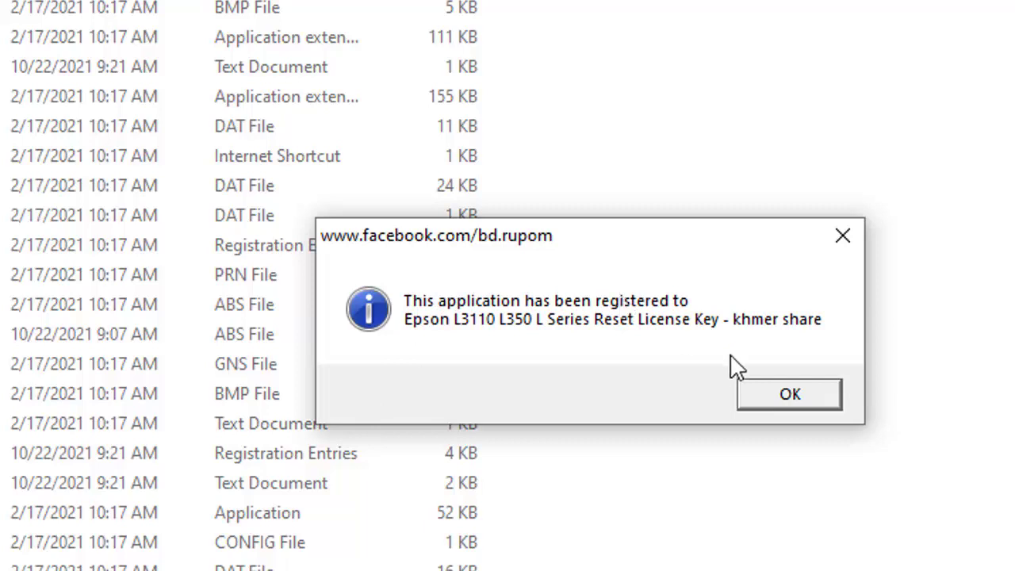
{"action": "left_click", "coordinate": [759, 393]}
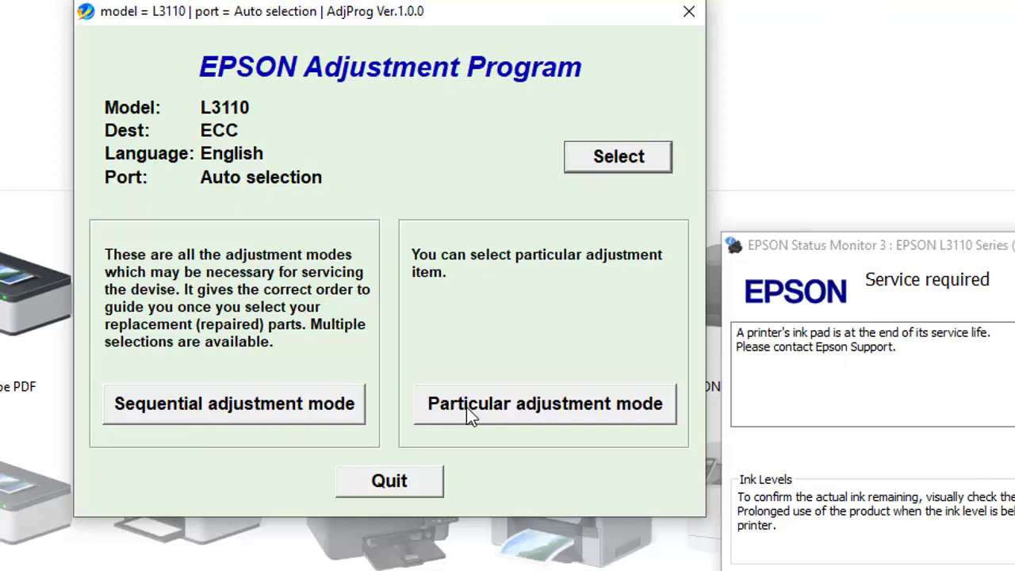
Open the Waste ink pad counter item in Particular adjustment mode and check the current counter values
{"action": "left_click", "coordinate": [467, 411]}
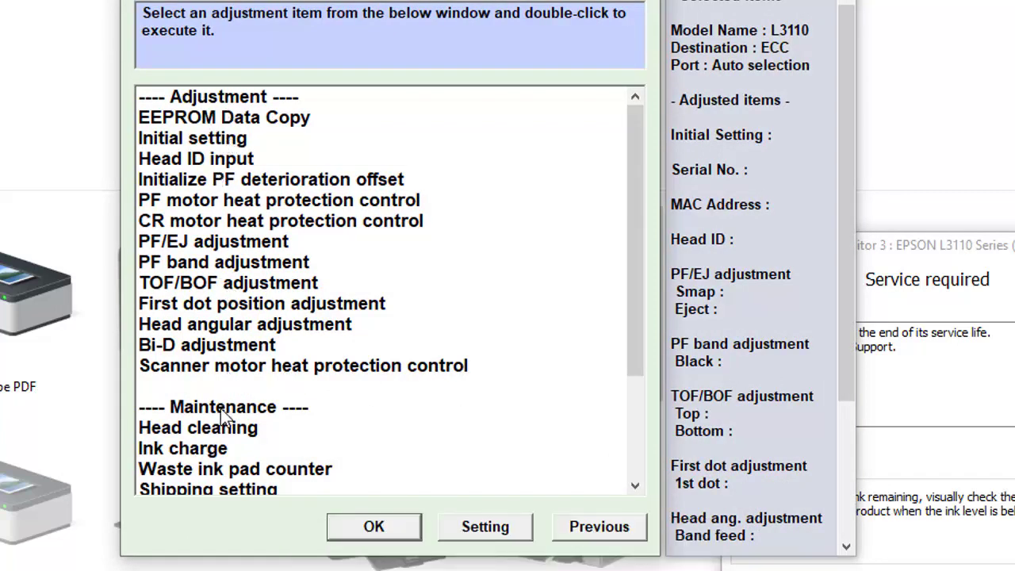
{"action": "left_click", "coordinate": [199, 468]}
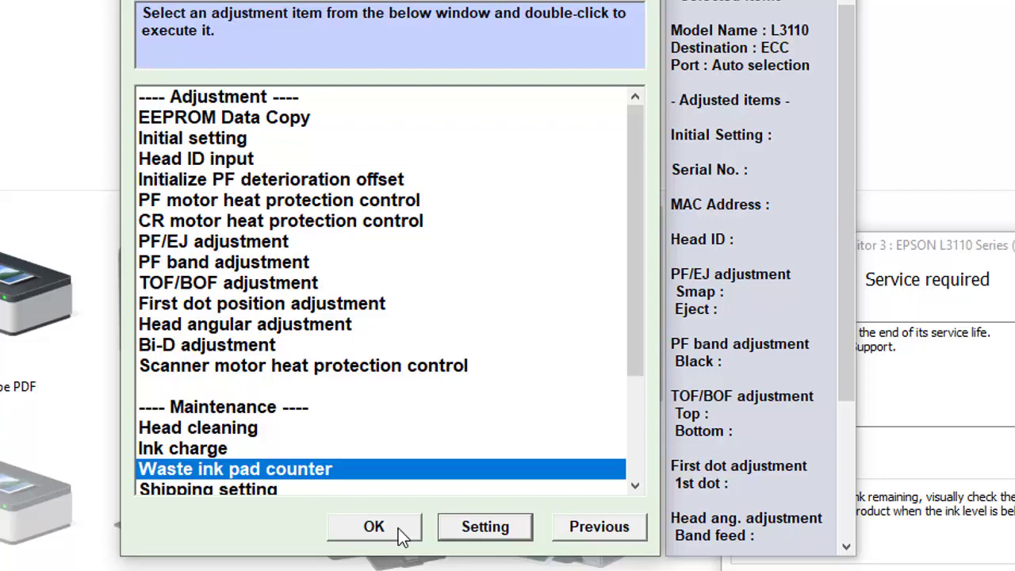
{"action": "left_click", "coordinate": [373, 526]}
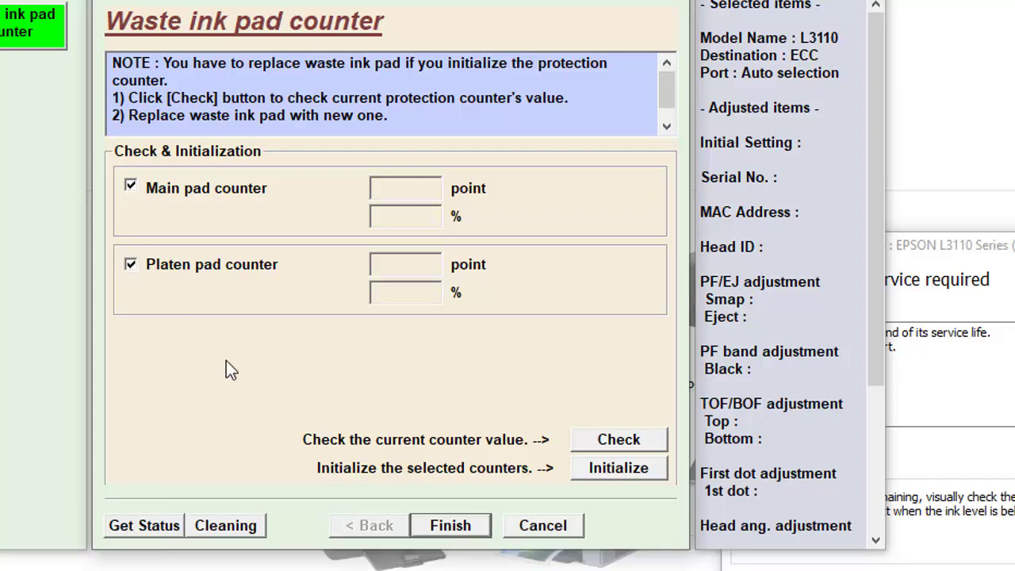
{"action": "left_click", "coordinate": [601, 439]}
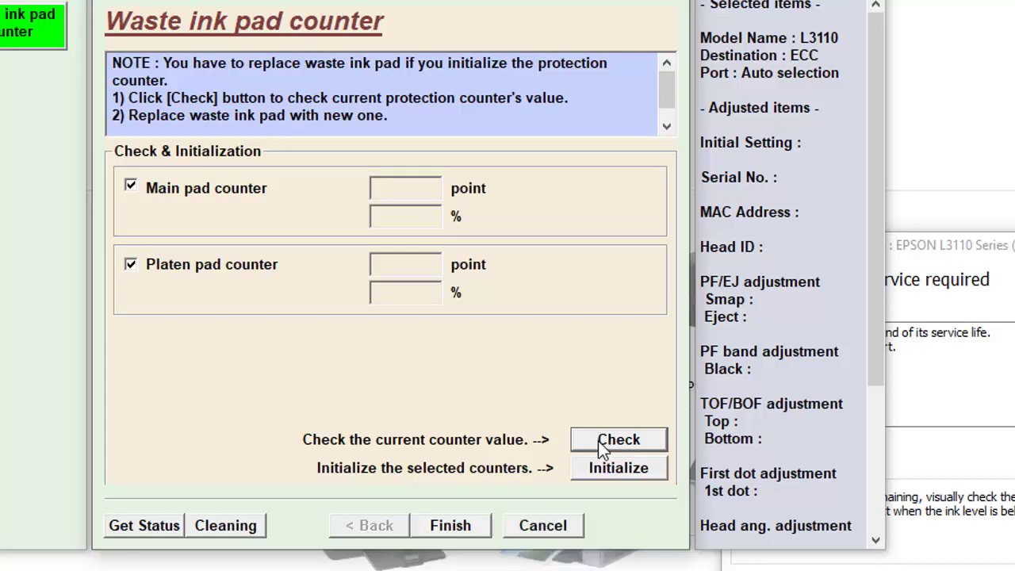
{"action": "left_click", "coordinate": [599, 441]}
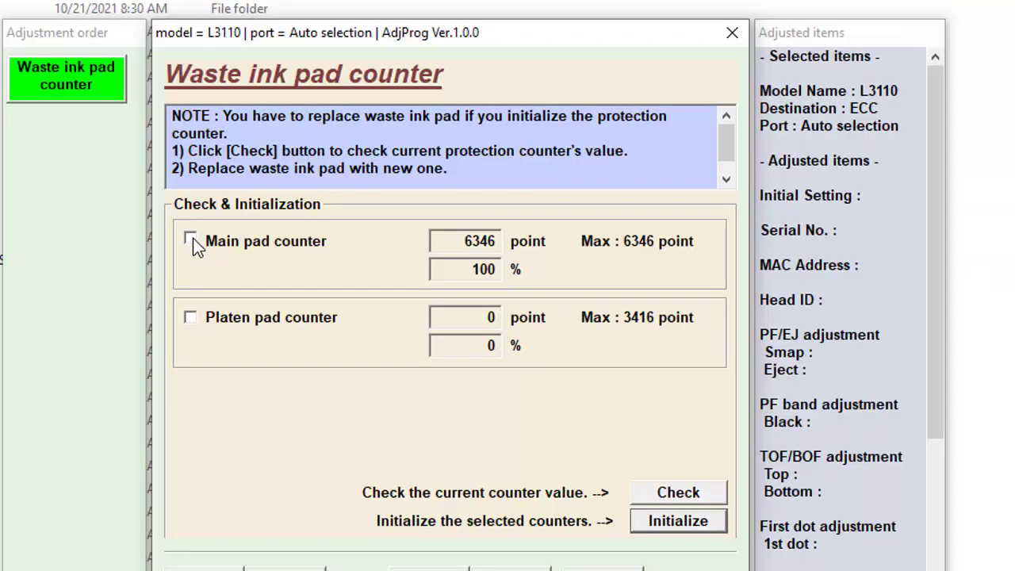
Initialize both the Main pad counter and the Platen pad counter, turning off the printer when asked and dismissing the messages
{"action": "left_click", "coordinate": [191, 239]}
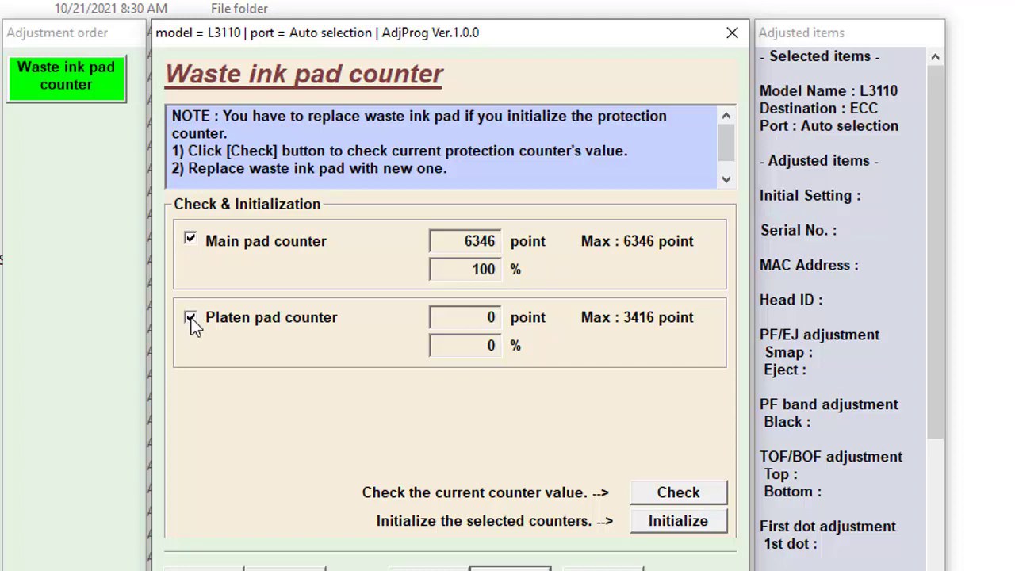
{"action": "left_click", "coordinate": [677, 521]}
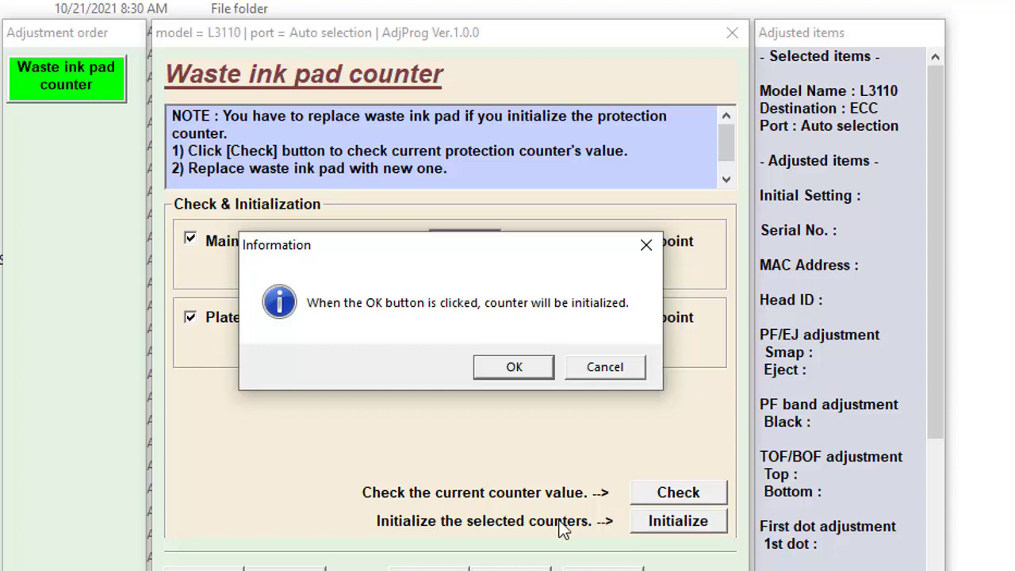
{"action": "left_click", "coordinate": [513, 368]}
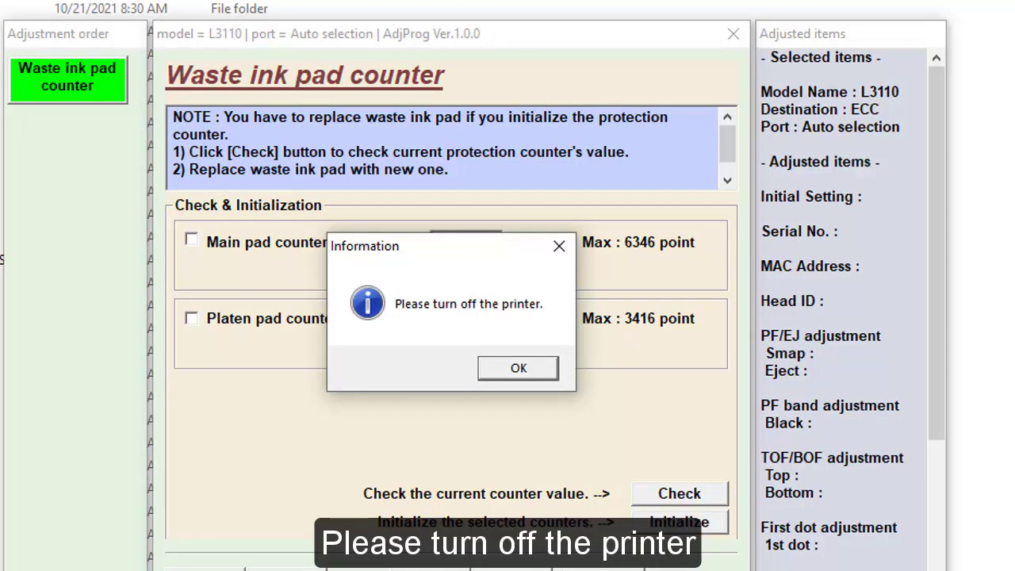
{"action": "left_click", "coordinate": [518, 368]}
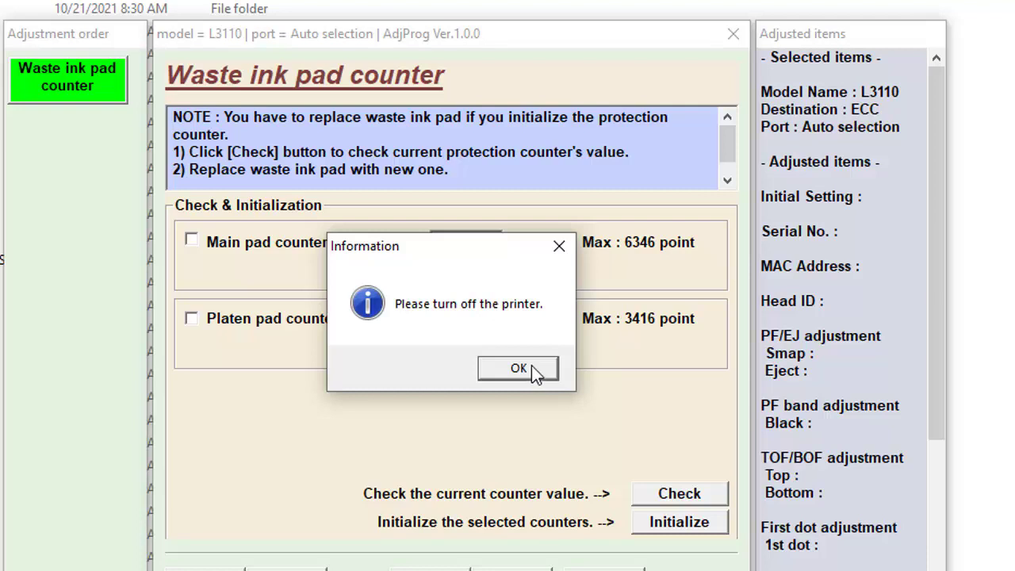
{"action": "left_click", "coordinate": [516, 368]}
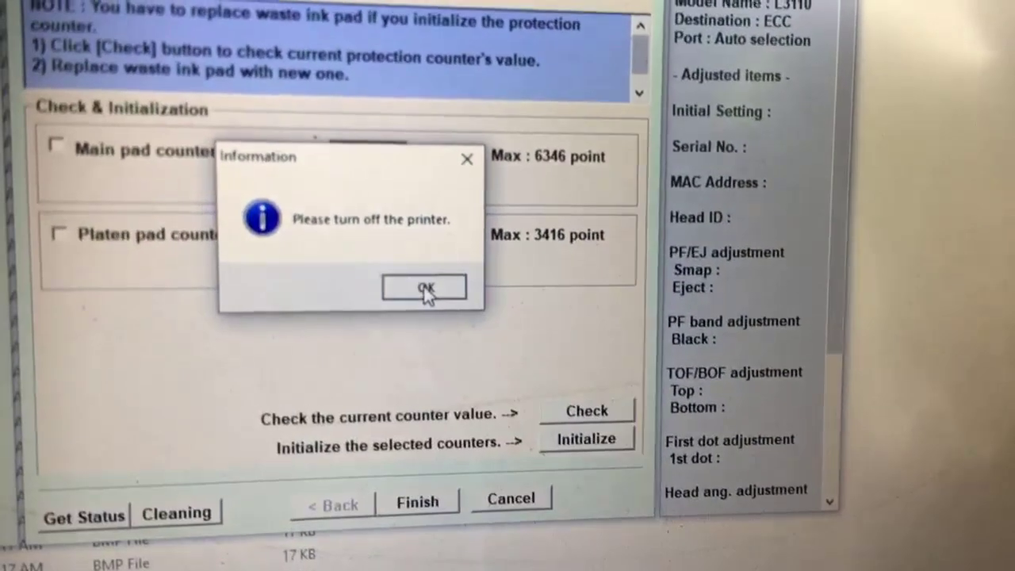
{"action": "left_click", "coordinate": [409, 276]}
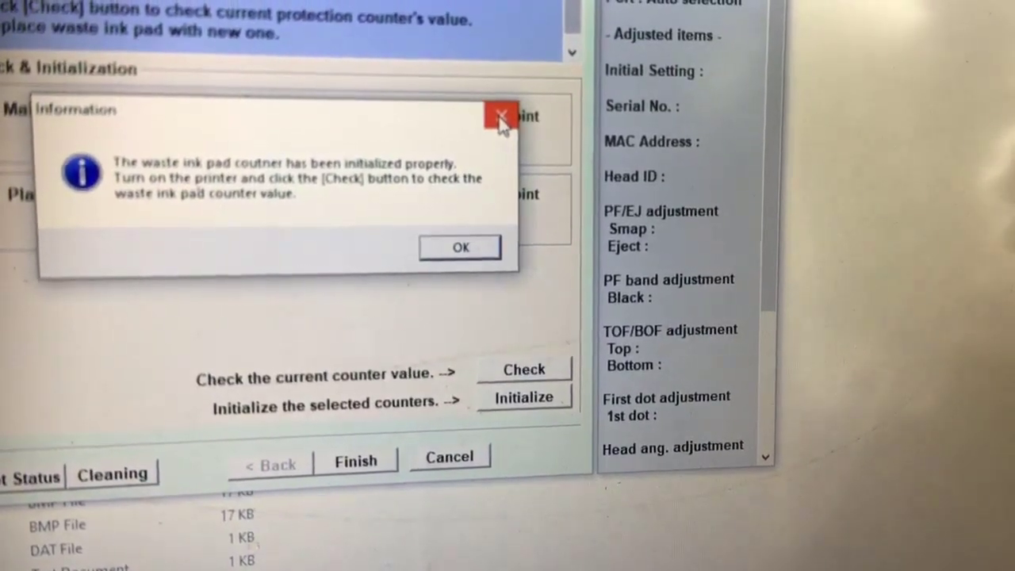
{"action": "left_click", "coordinate": [497, 112]}
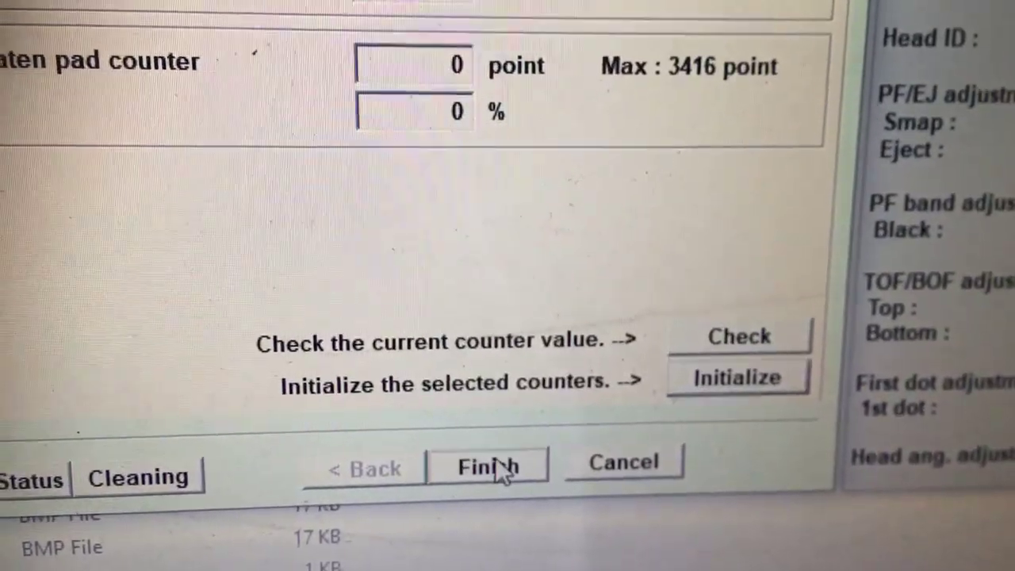
Finish the waste ink pad counter adjustment, return to the mode selection and quit the Adjustment Program
{"action": "left_click", "coordinate": [500, 469]}
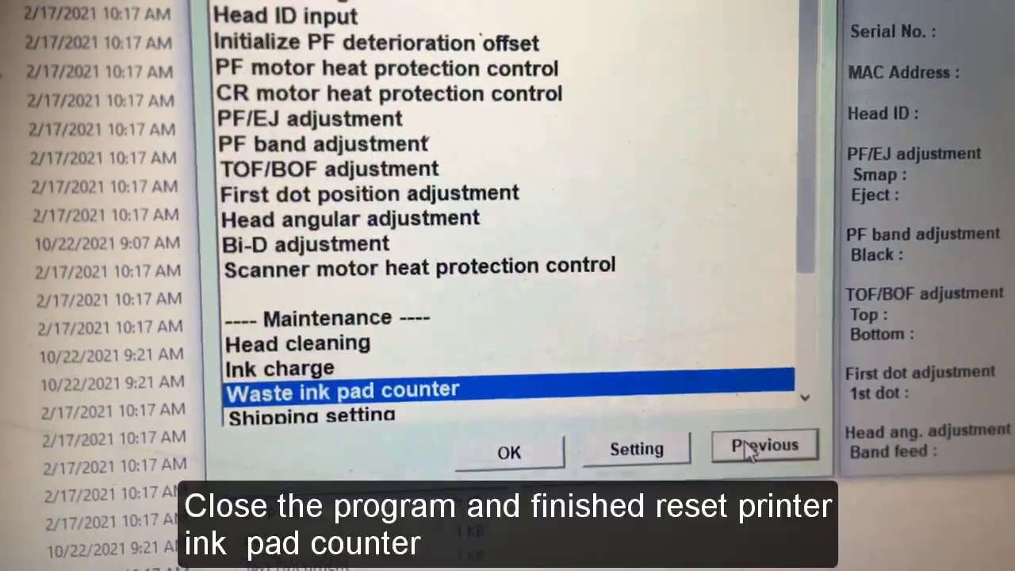
{"action": "left_click", "coordinate": [731, 435]}
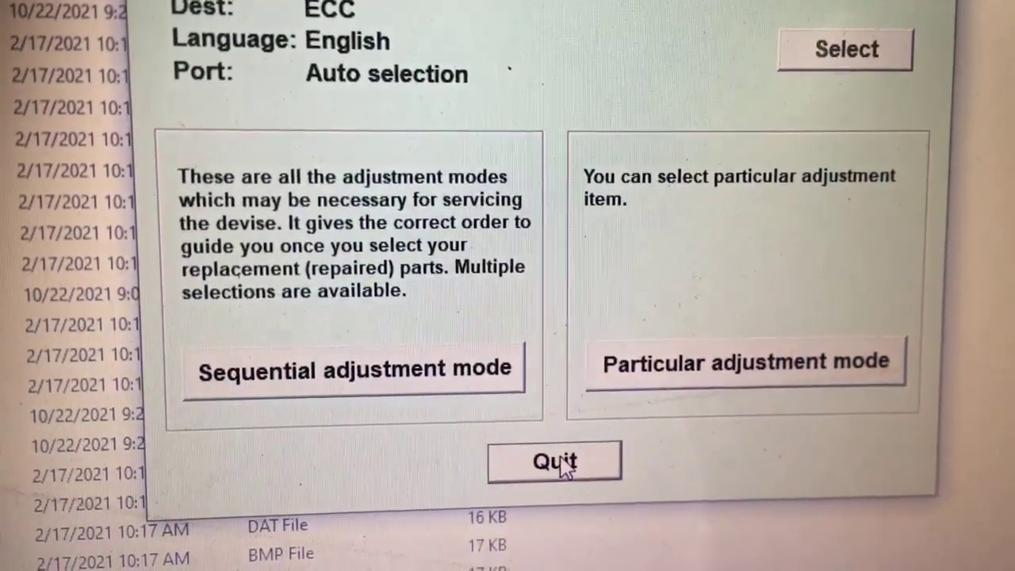
{"action": "left_click", "coordinate": [587, 487]}
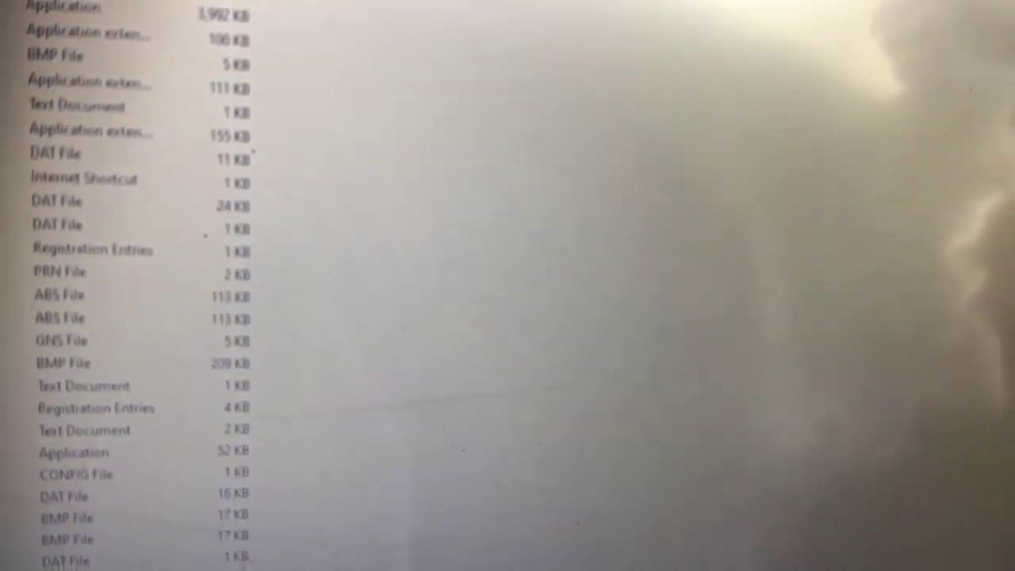
{"action": "key", "text": "super"}
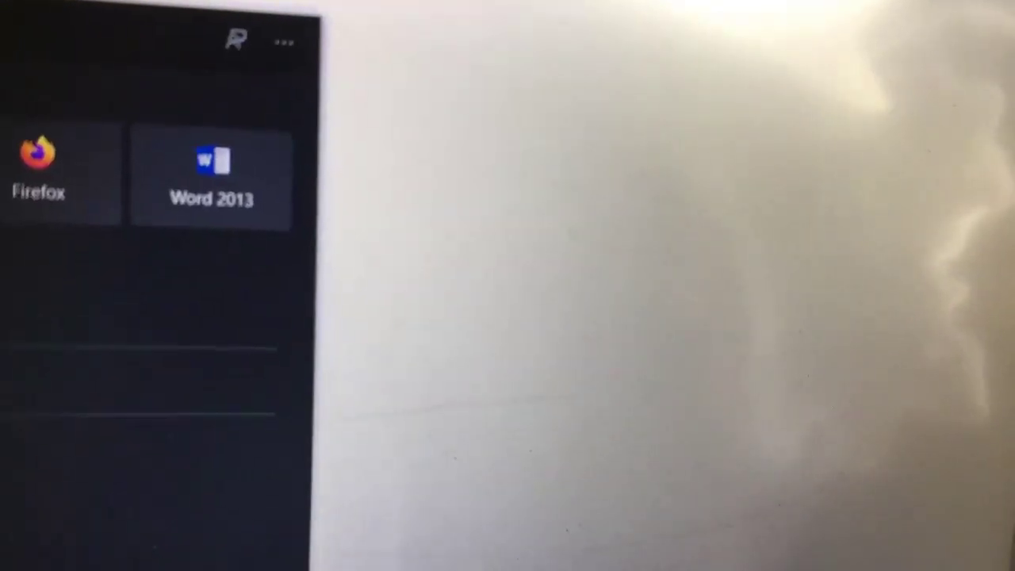
{"action": "key", "text": "Escape"}
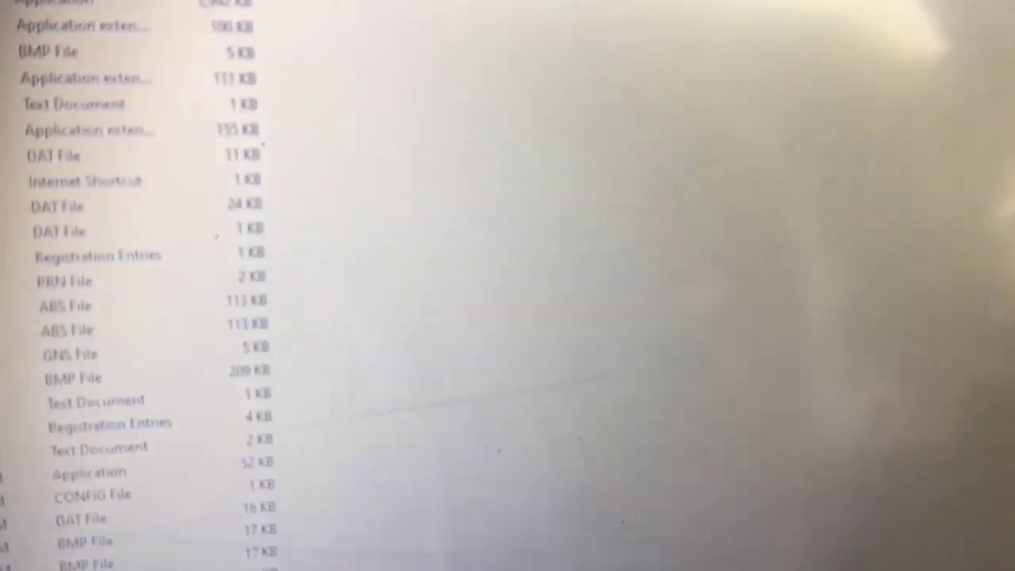